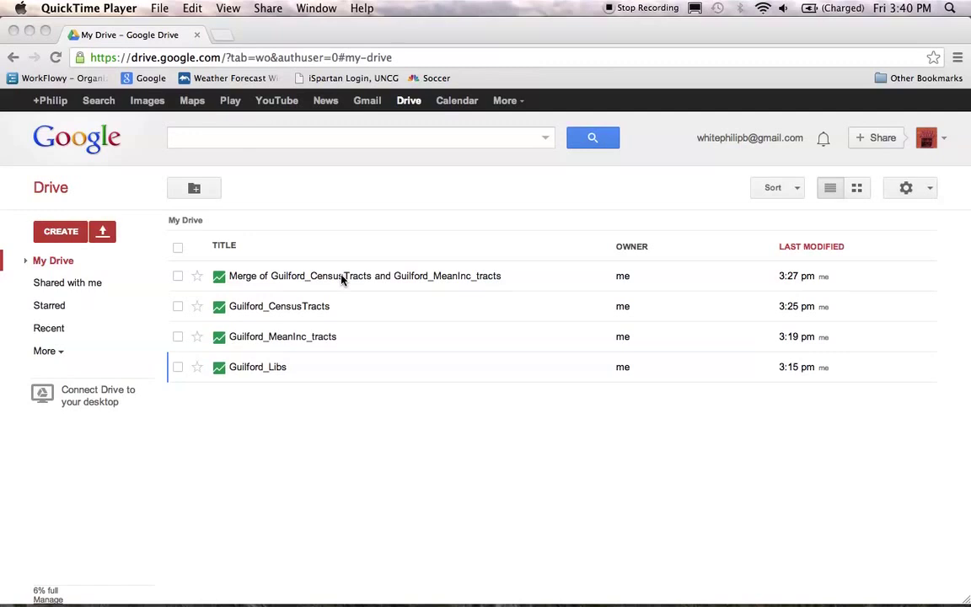
Step: Bring Chrome forward to the My Drive list of four Guilford tables
key("super+Tab")
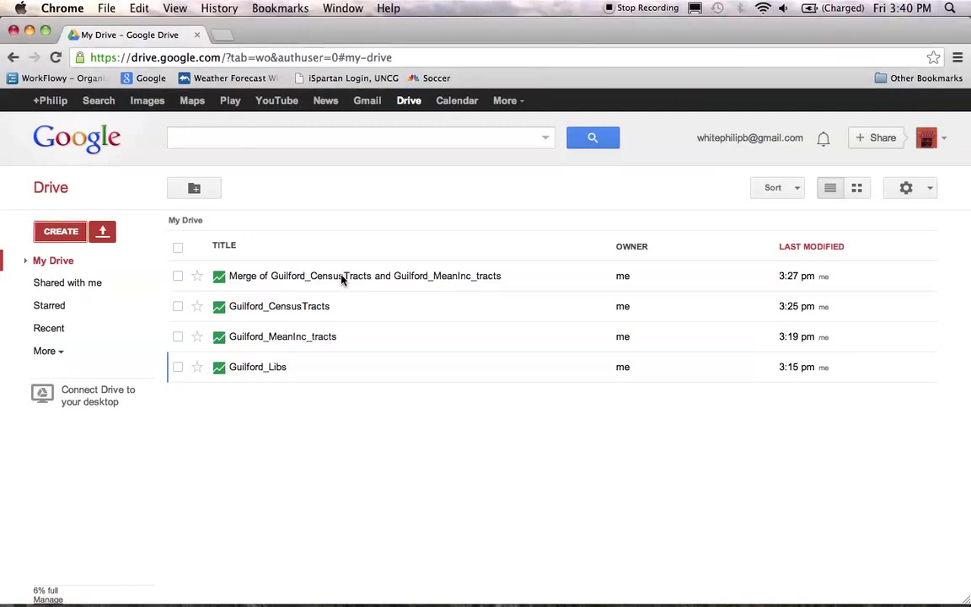
Step: Open the merged Guilford census tracts table and view its 118 tracts on the geometry map
left_click(342, 279)
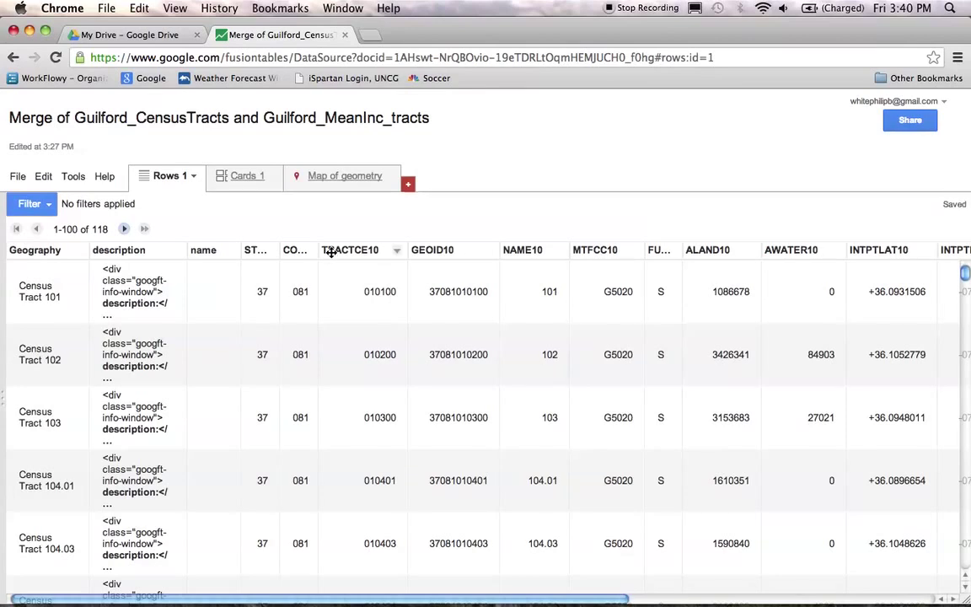
left_click(333, 182)
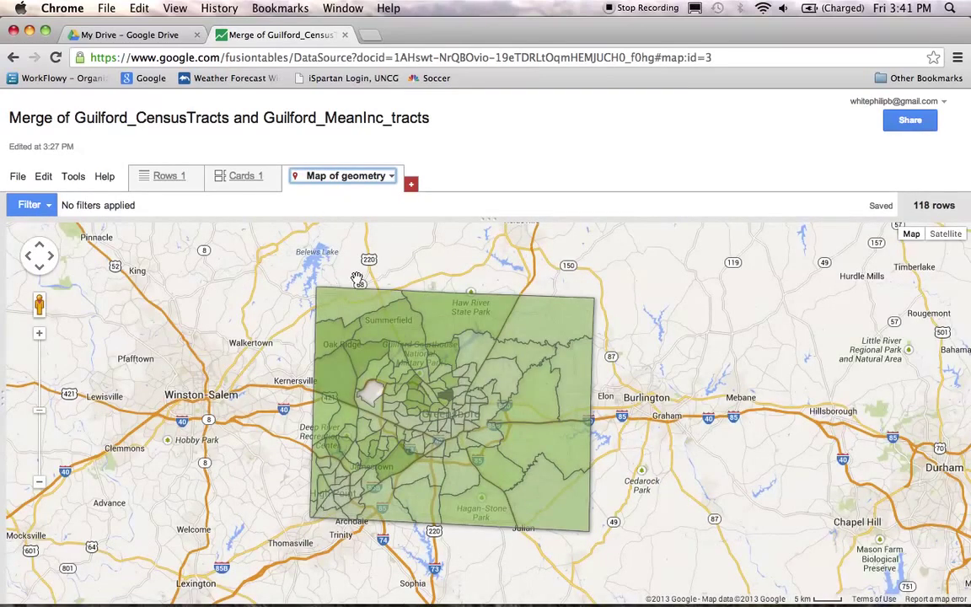
left_click_drag(345, 385, 400, 366)
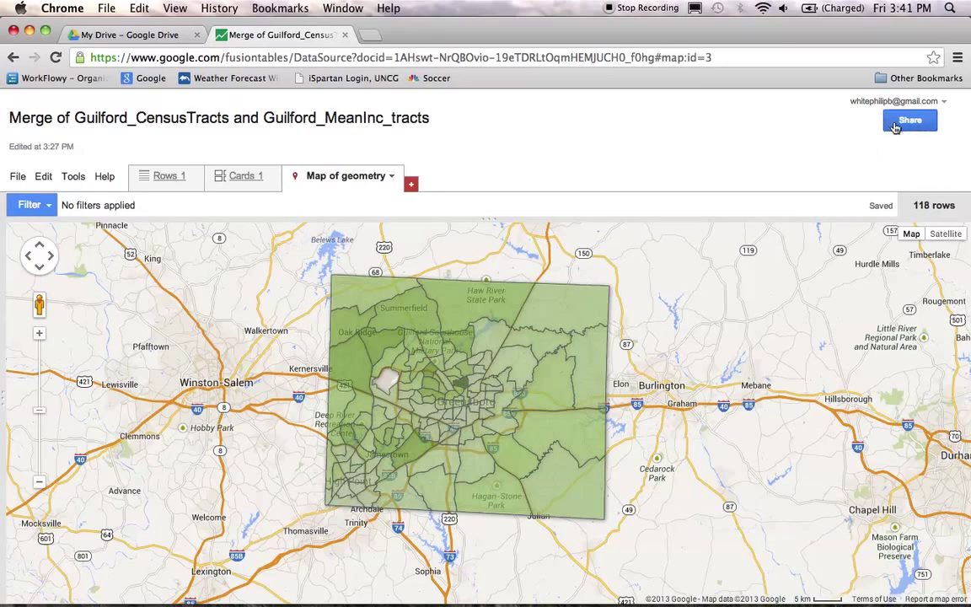
Step: Change the merged table's sharing visibility to Public on the web and save
left_click(898, 125)
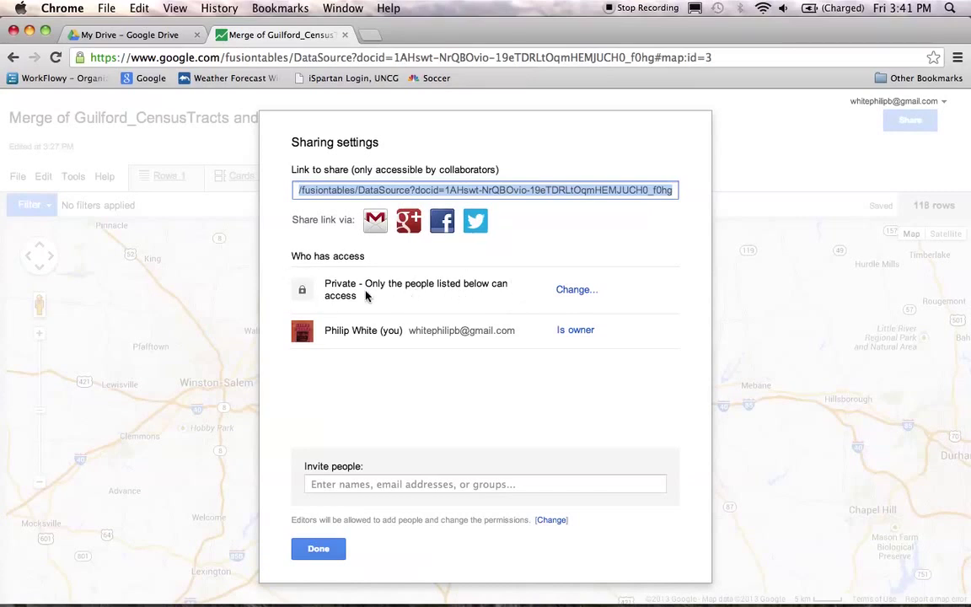
left_click(579, 289)
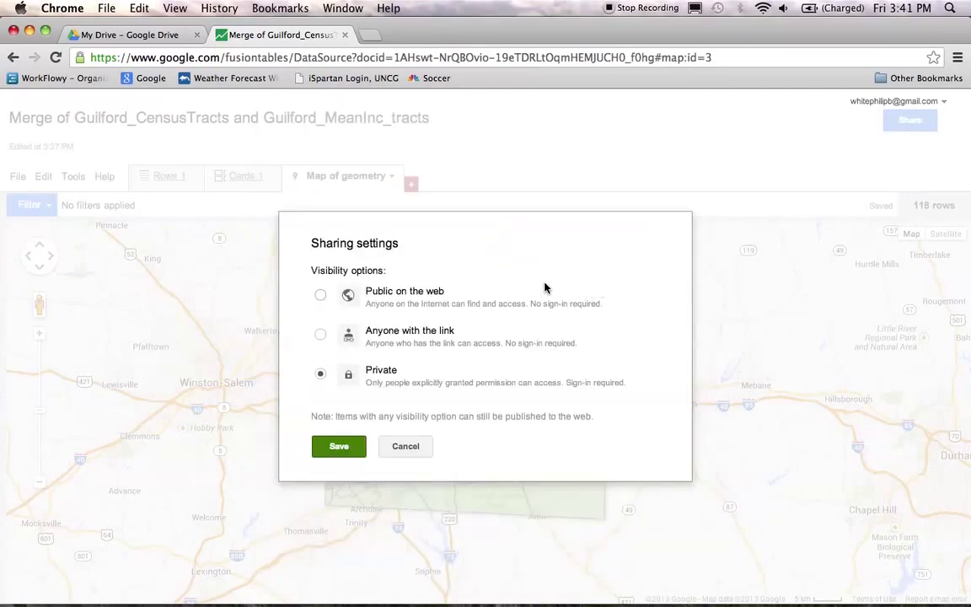
left_click(321, 297)
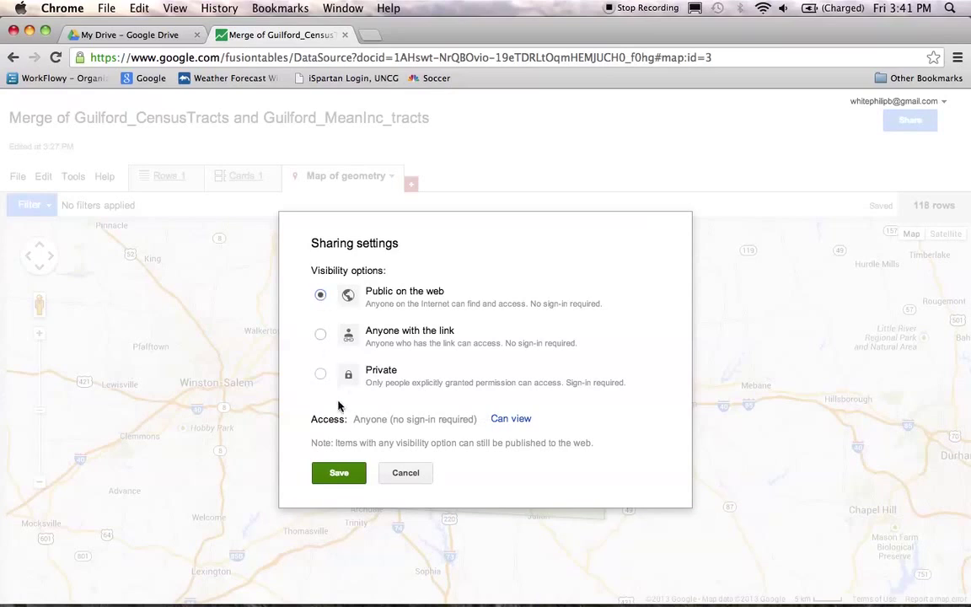
left_click(333, 475)
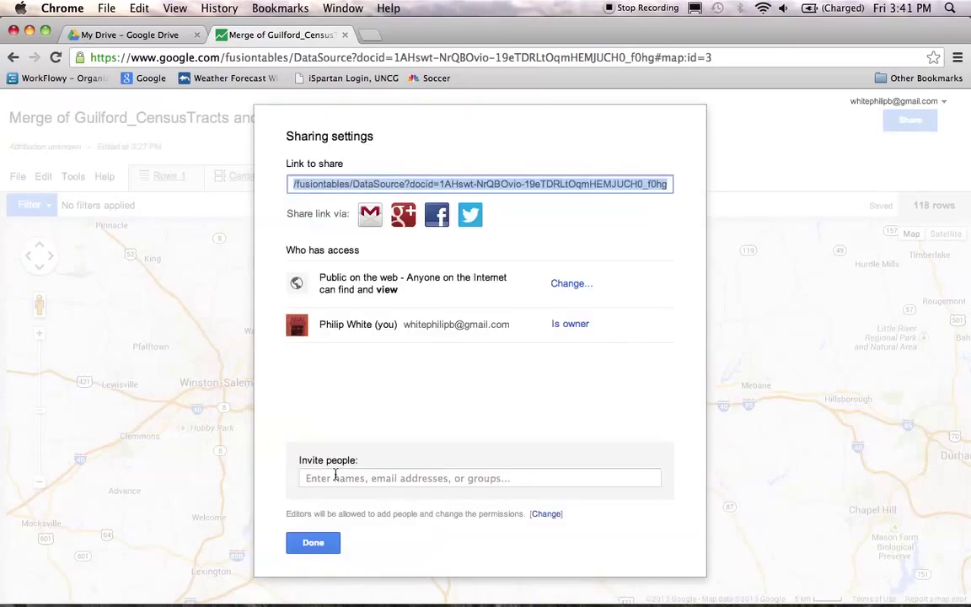
left_click(316, 550)
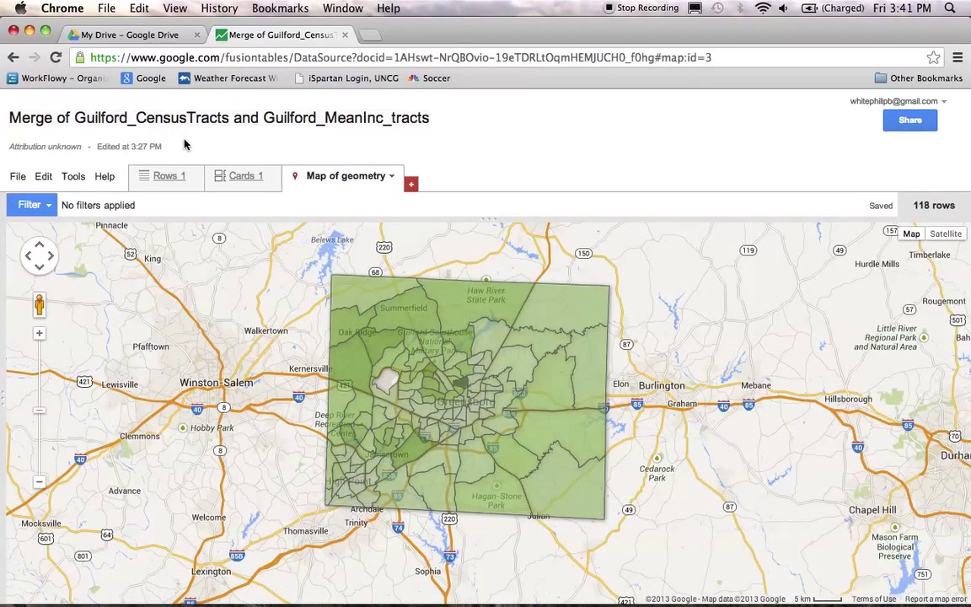
Step: Open the Guilford_Libs table from My Drive and show its Map of LATITUDE
left_click(118, 36)
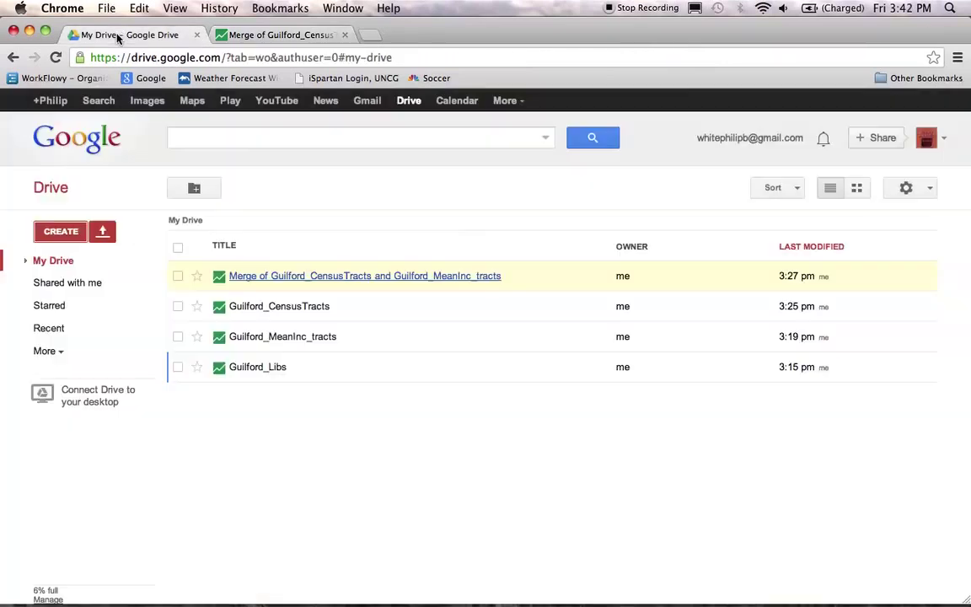
left_click(253, 370)
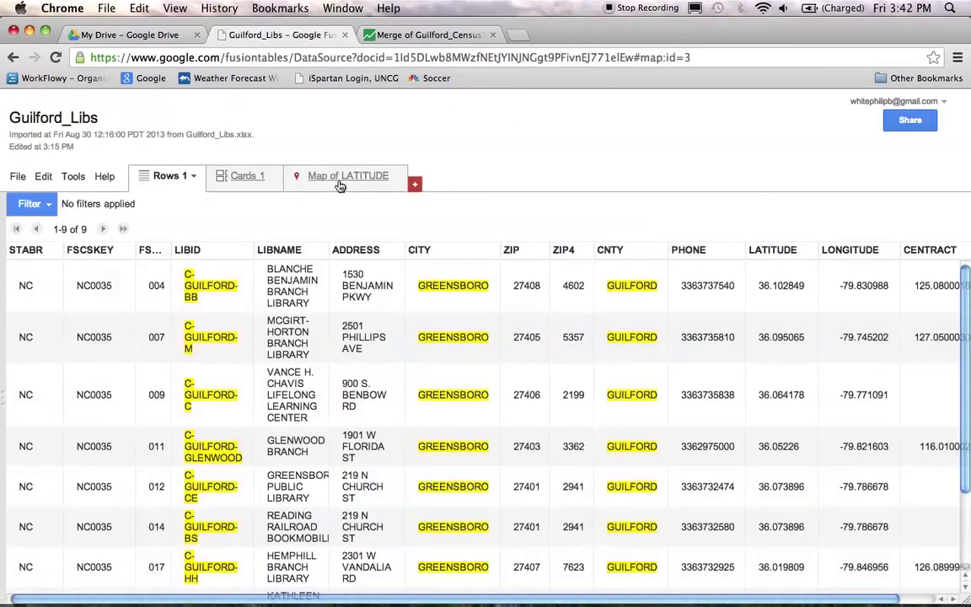
left_click(342, 183)
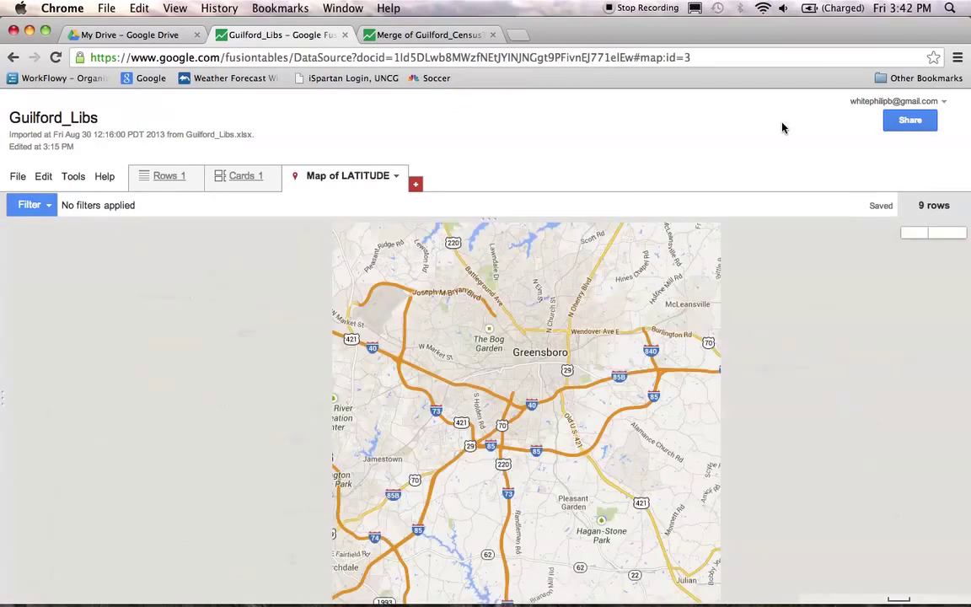
Step: Set Guilford_Libs sharing visibility to Public on the web and save
left_click(910, 123)
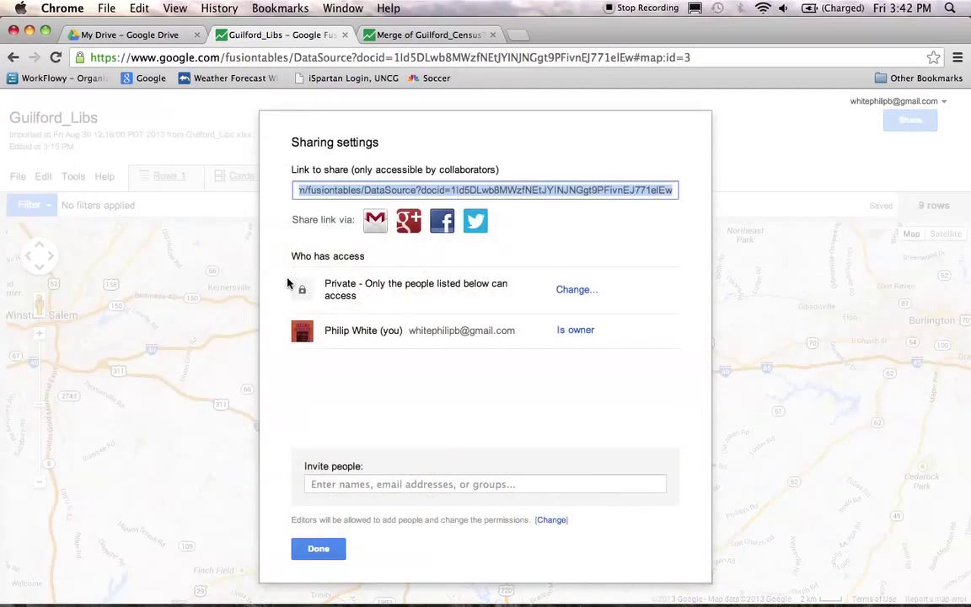
left_click(567, 291)
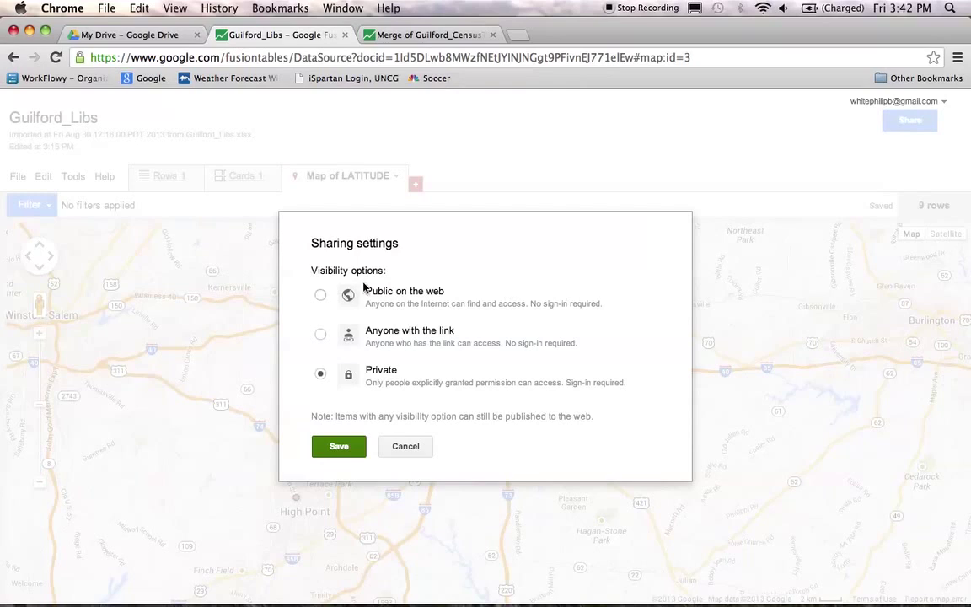
left_click(321, 294)
left_click(339, 477)
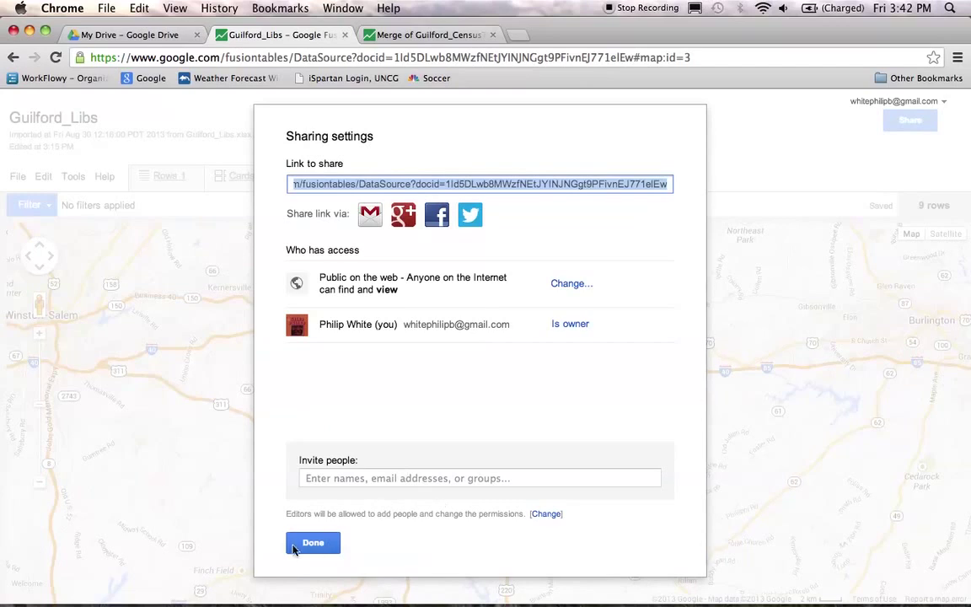
left_click(315, 546)
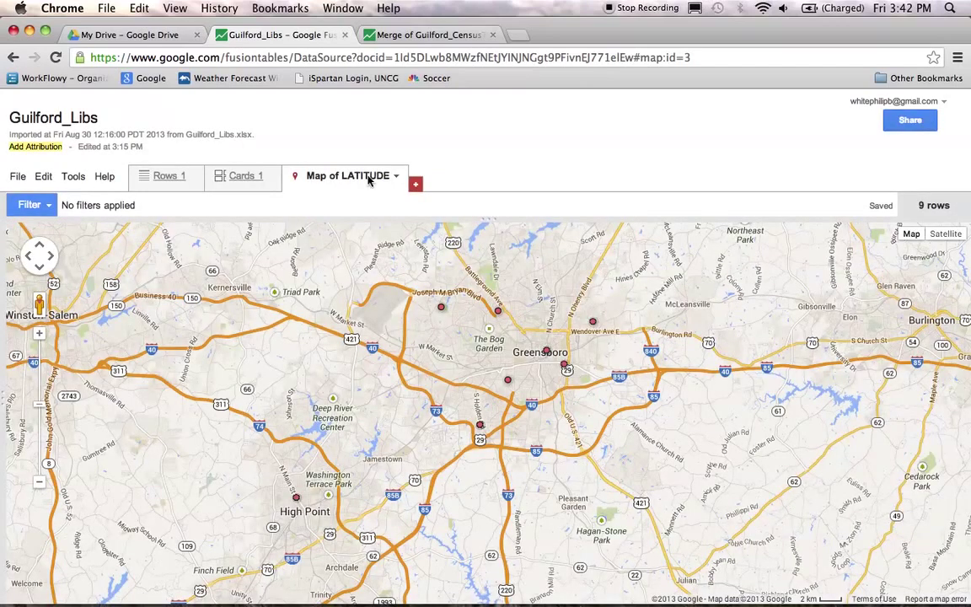
Step: Open the FusionTablesLayer Wizard bookmark from Other Bookmarks in a new tab
left_click(398, 39)
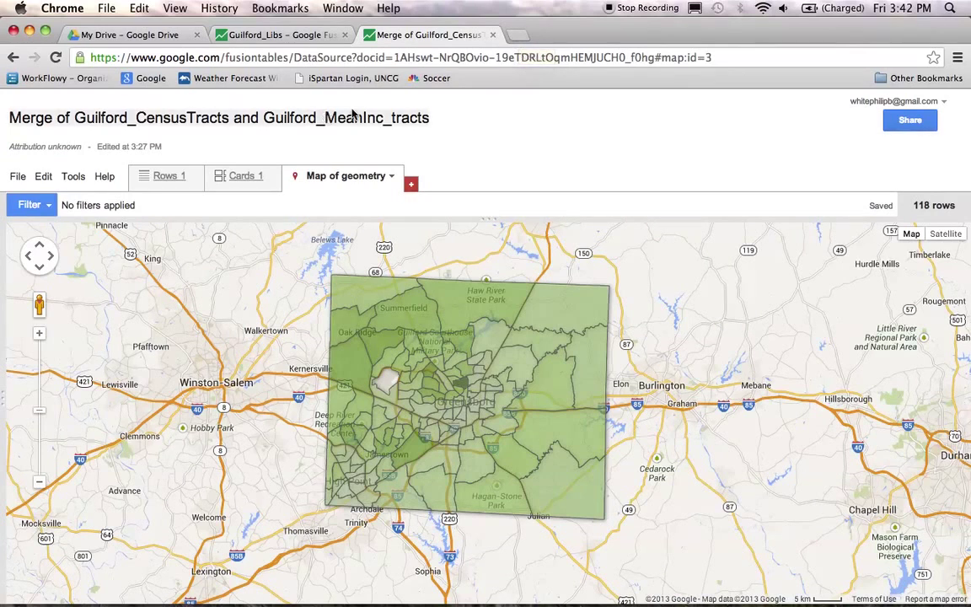
left_click(519, 38)
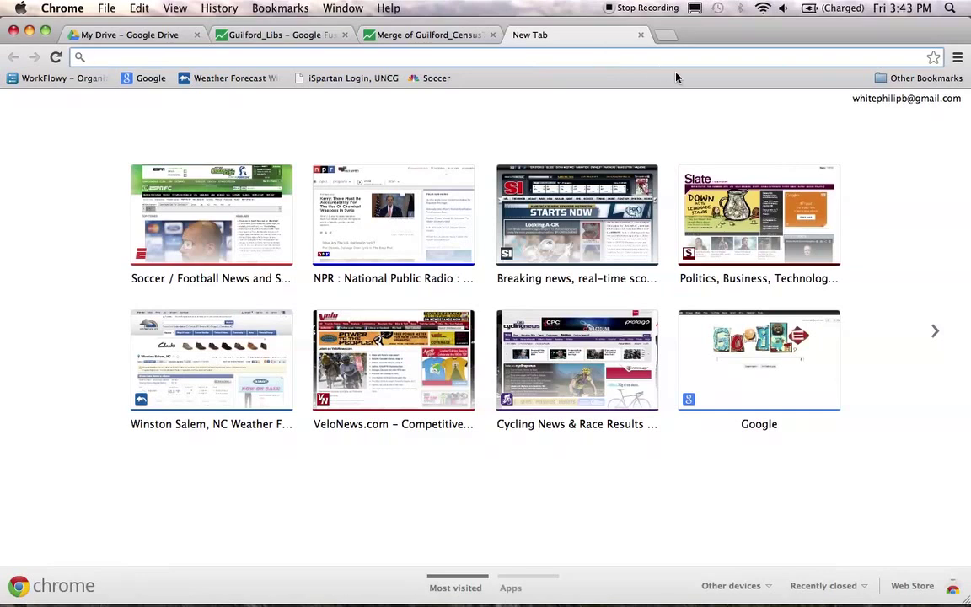
left_click(901, 82)
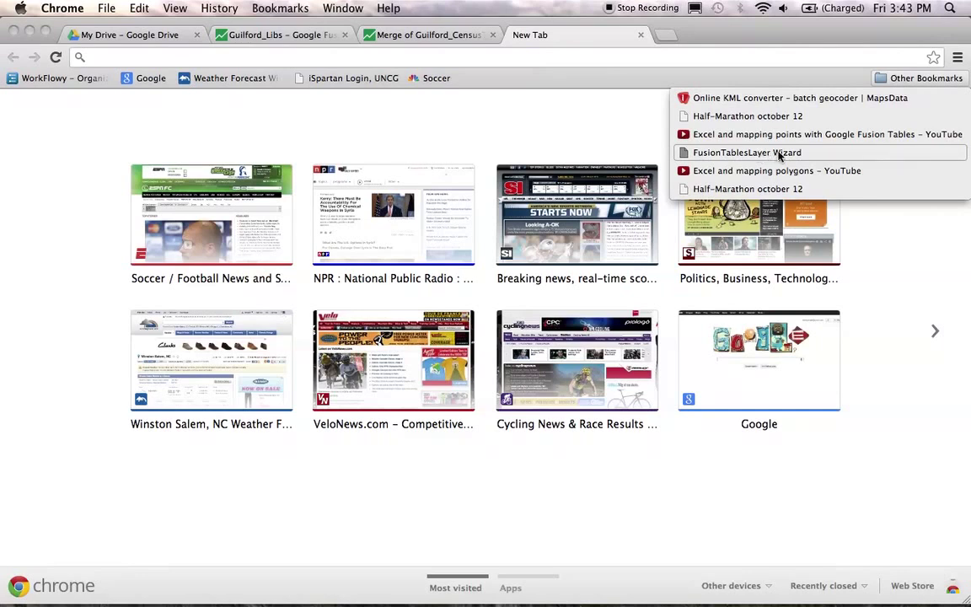
left_click(793, 153)
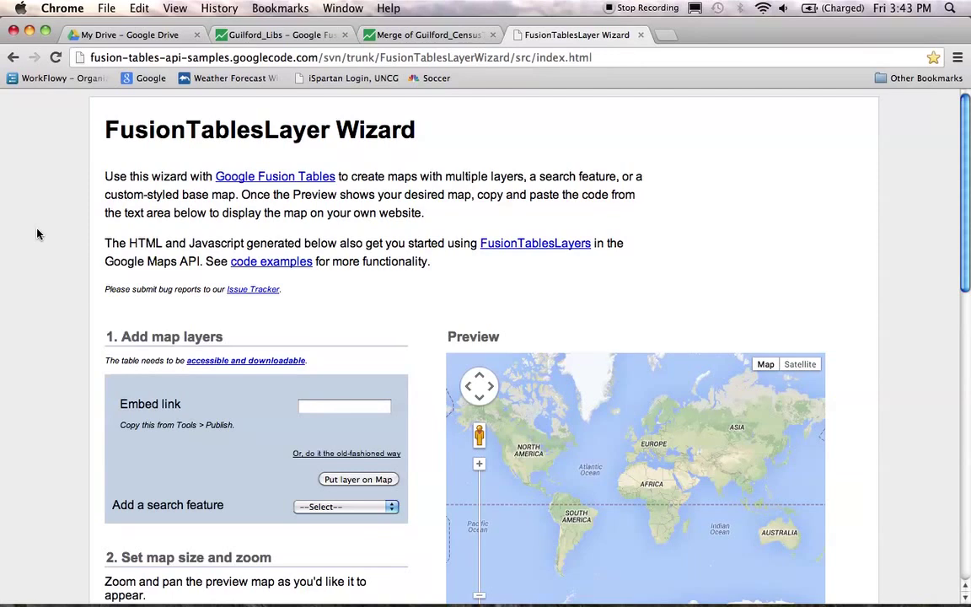
Step: Switch back to the merged census tracts tab, then to the Guilford_Libs tab
left_click(395, 37)
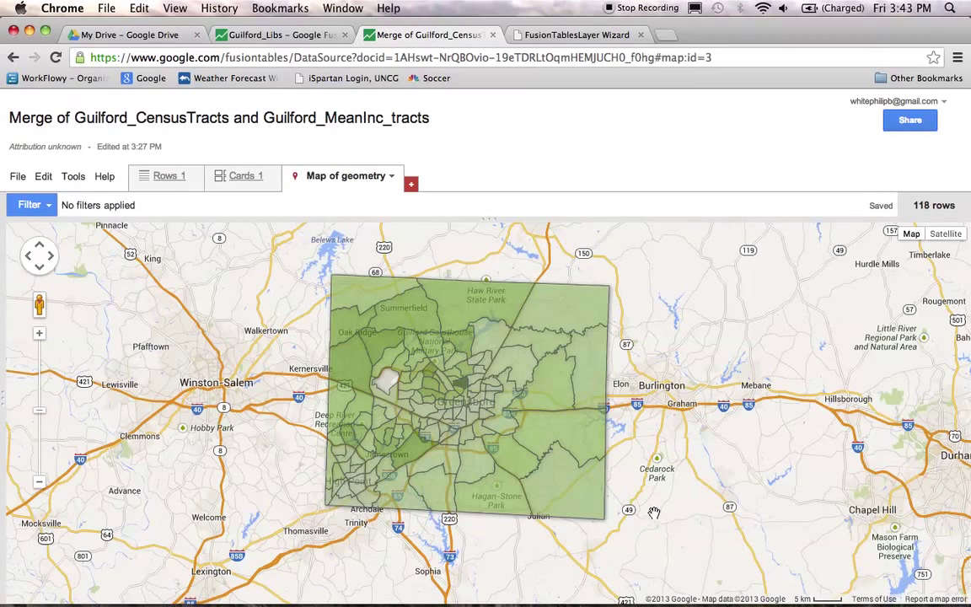
left_click(278, 36)
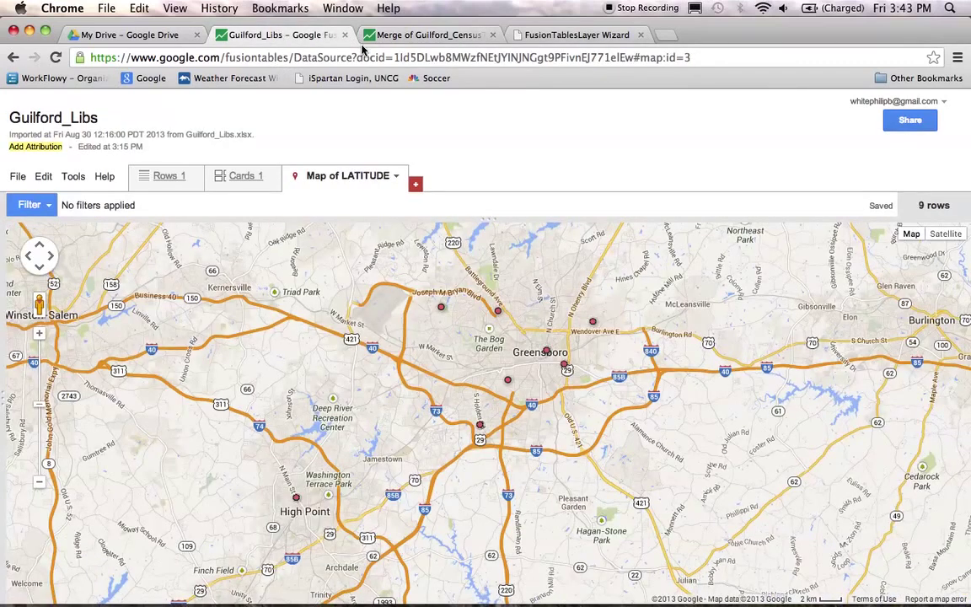
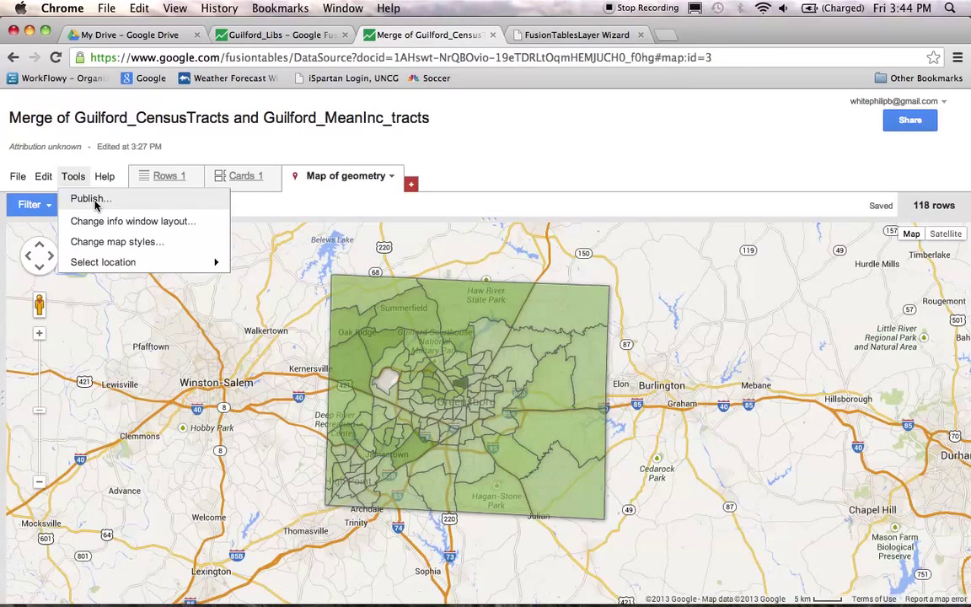
Step: Copy the merged census tract income map's embed HTML from its Publish dialog
left_click(91, 199)
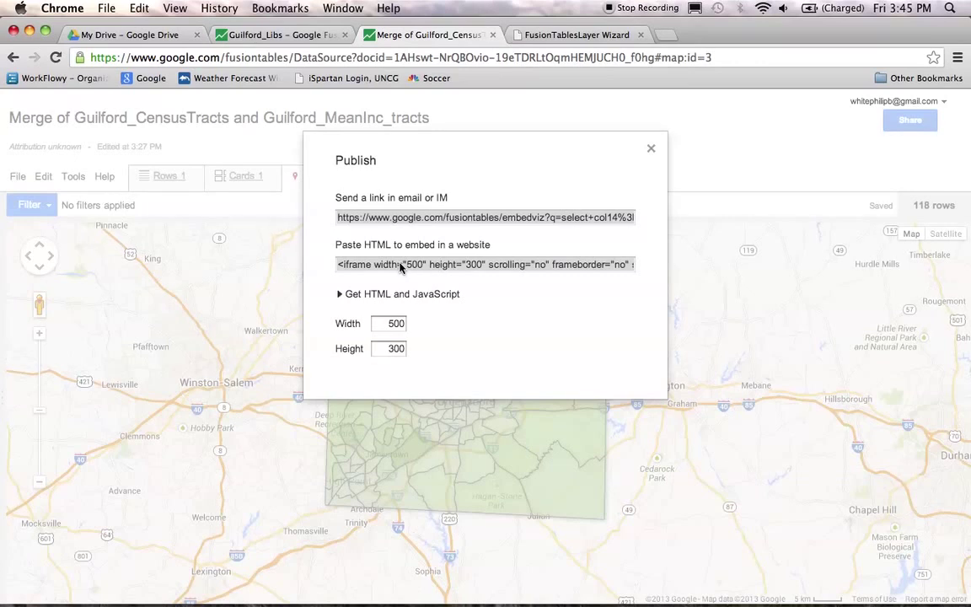
left_click(362, 267)
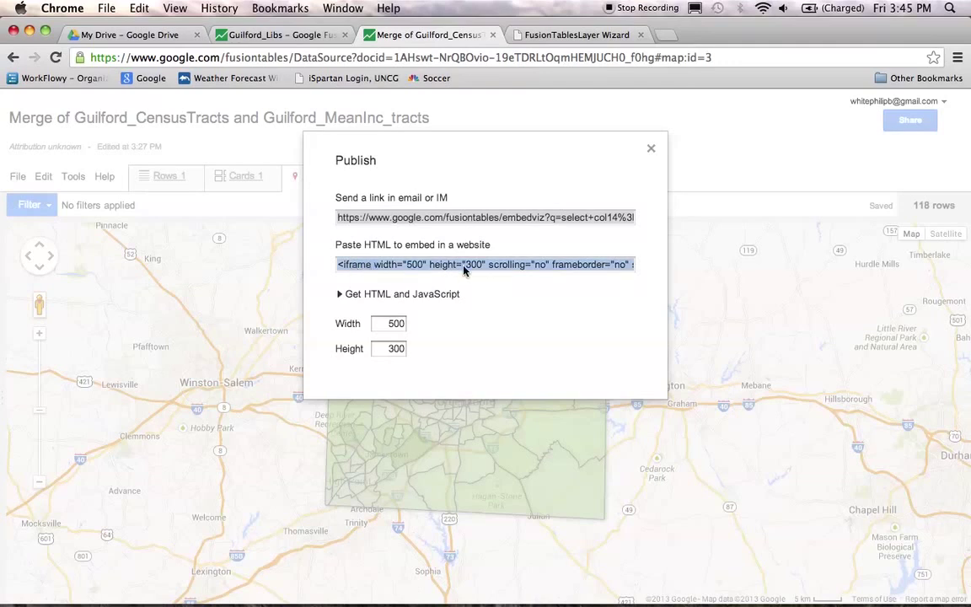
right_click(357, 267)
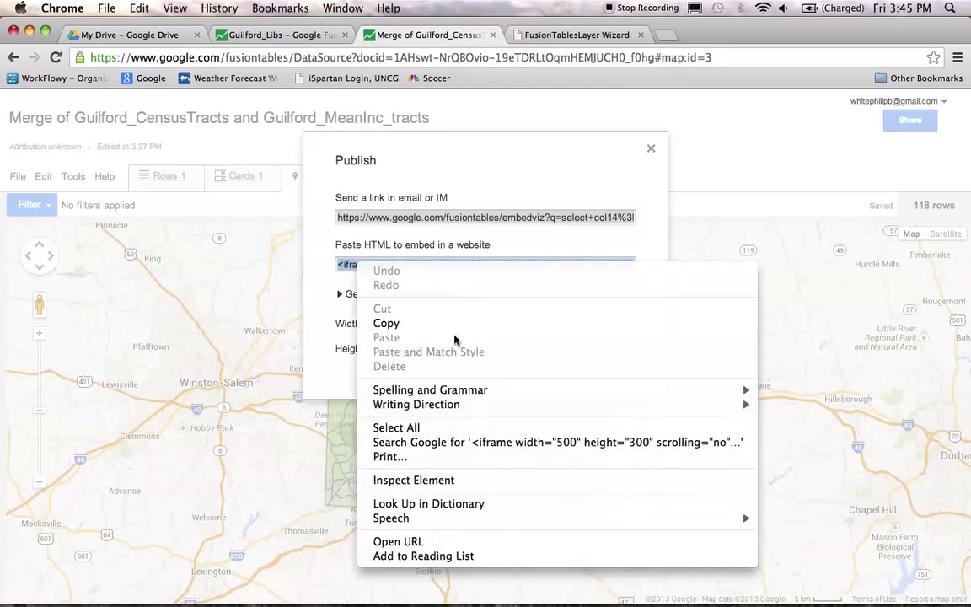
left_click(429, 325)
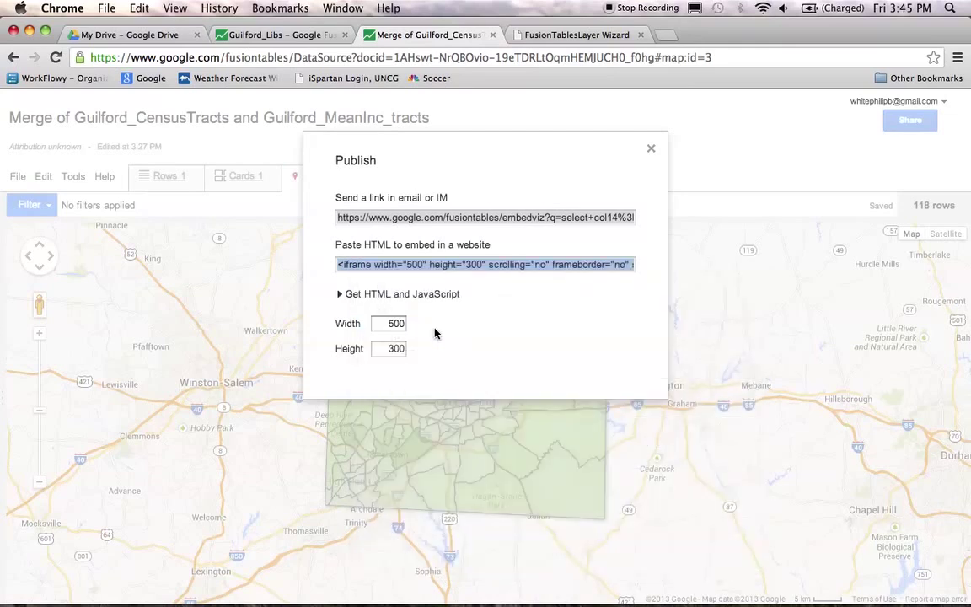
left_click(551, 36)
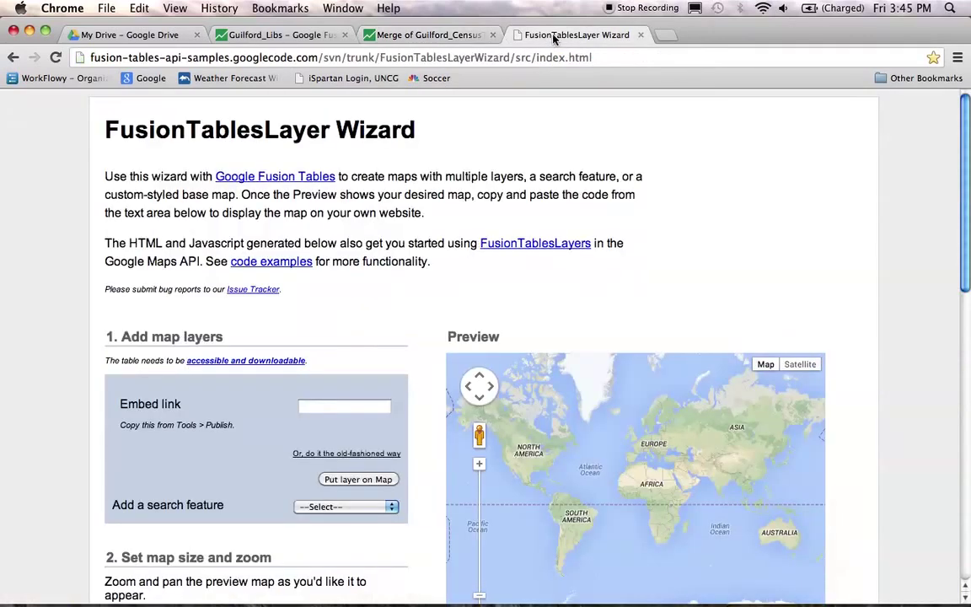
Step: Paste the tract map's embed code as layer one, load it on the preview, and add a layer slot
right_click(312, 406)
left_click(312, 406)
right_click(312, 406)
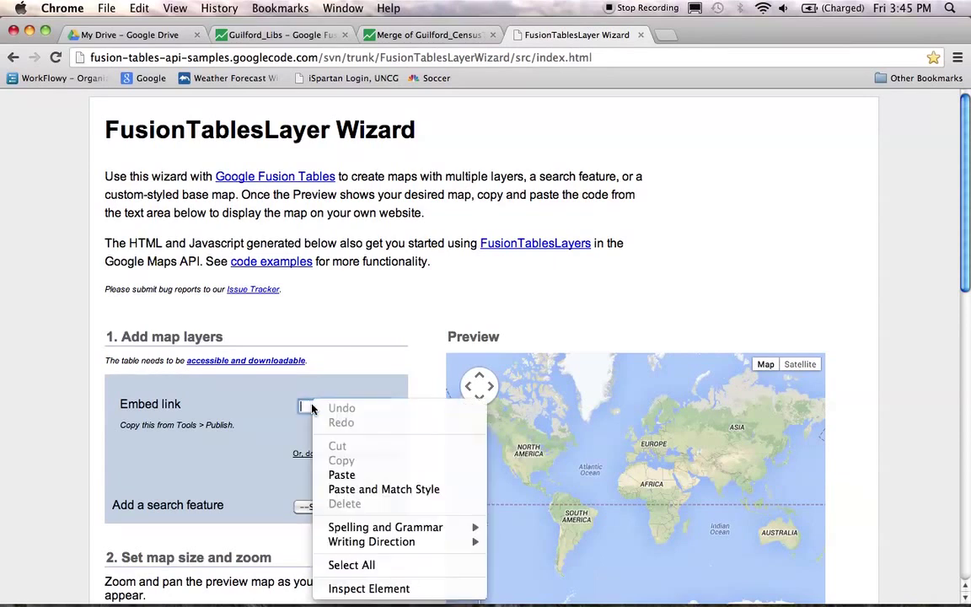
left_click(343, 476)
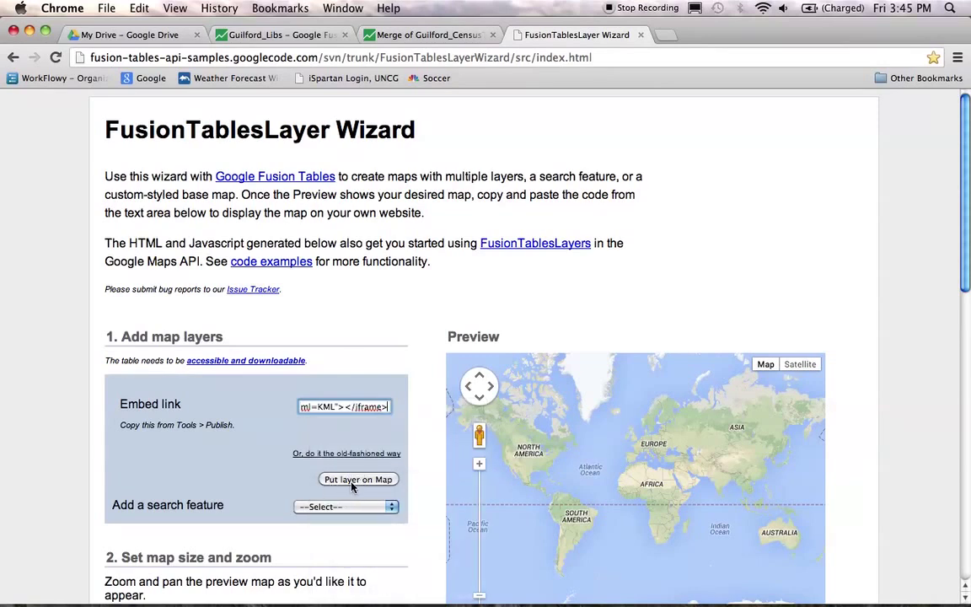
left_click(354, 480)
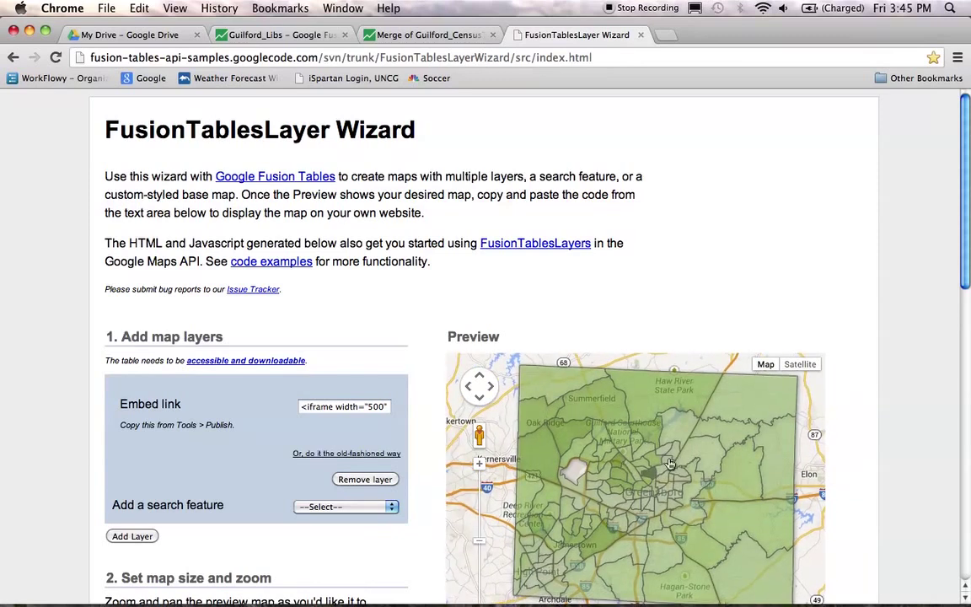
scroll(909, 404, "down", 5)
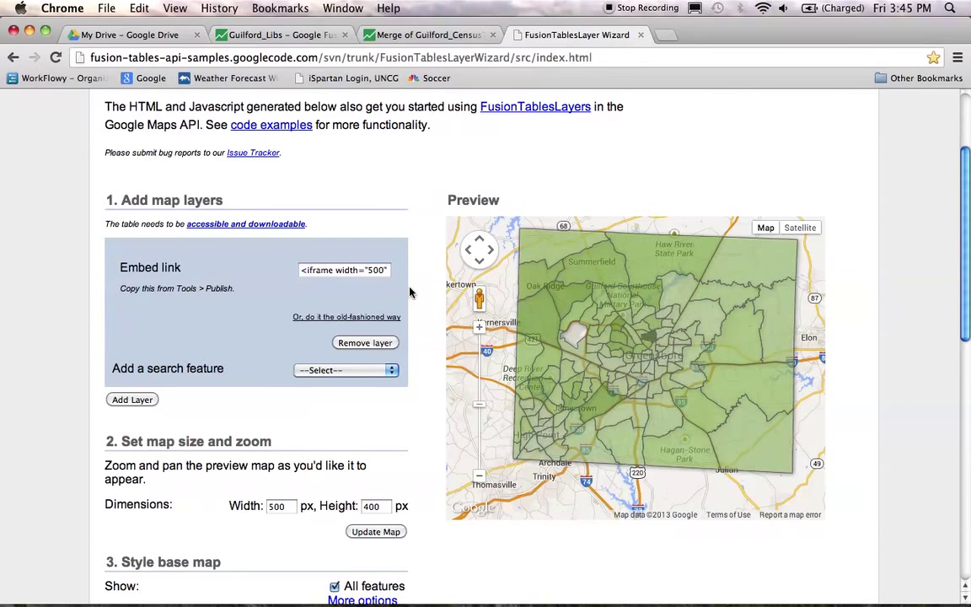
left_click(130, 402)
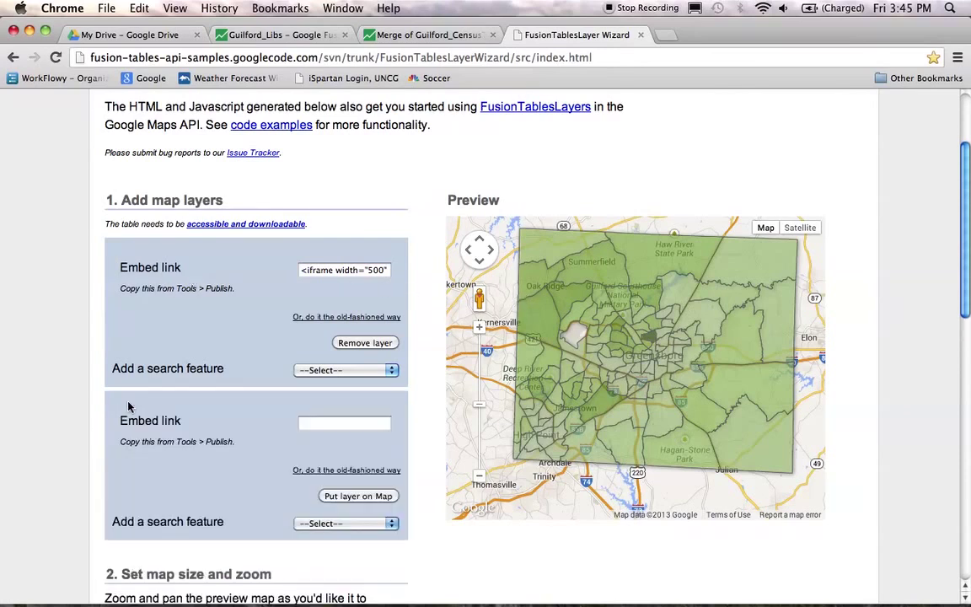
Step: Copy the Guilford_Libs map's embed code from its Tools > Publish dialog
left_click(269, 38)
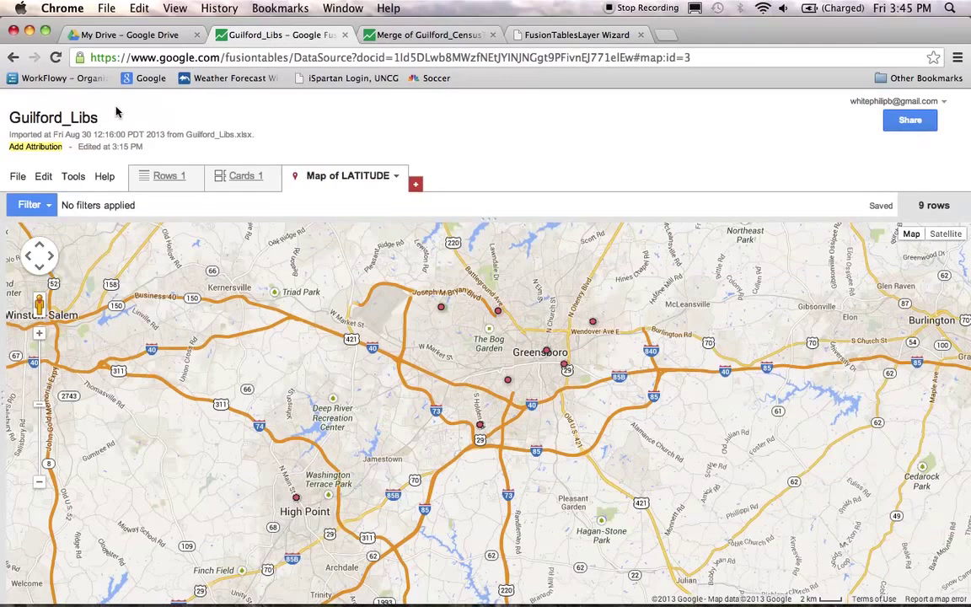
left_click(75, 176)
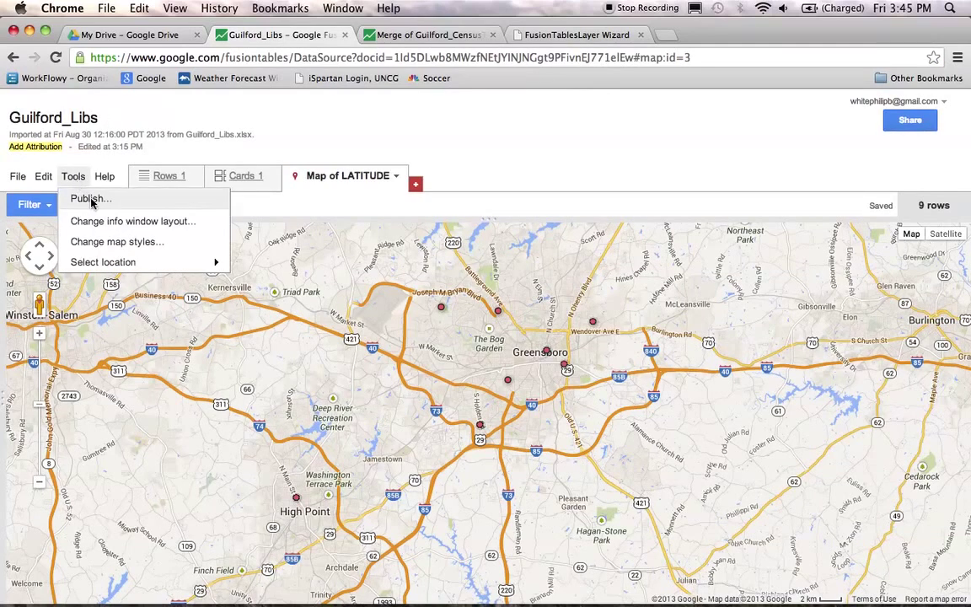
left_click(84, 182)
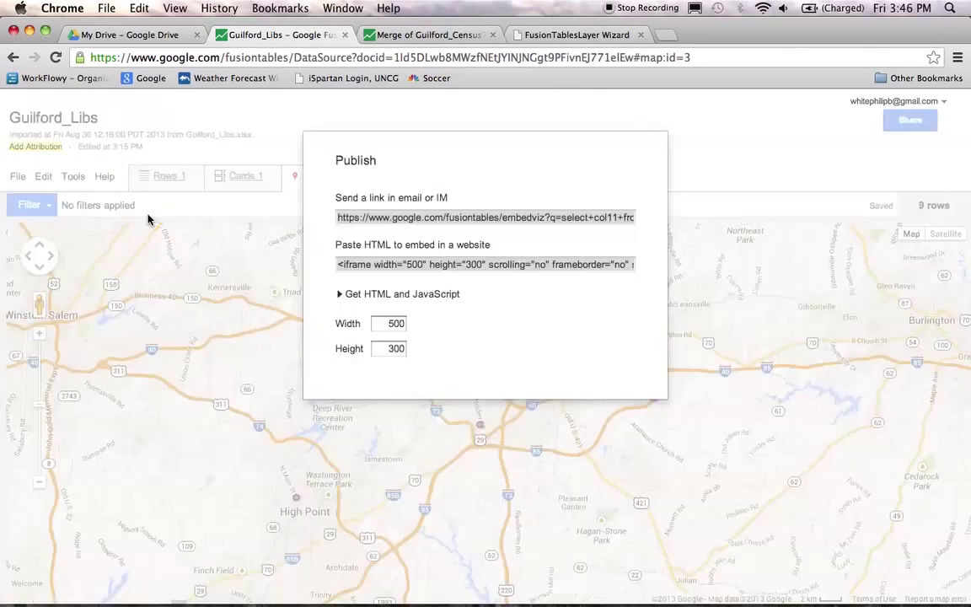
left_click(389, 264)
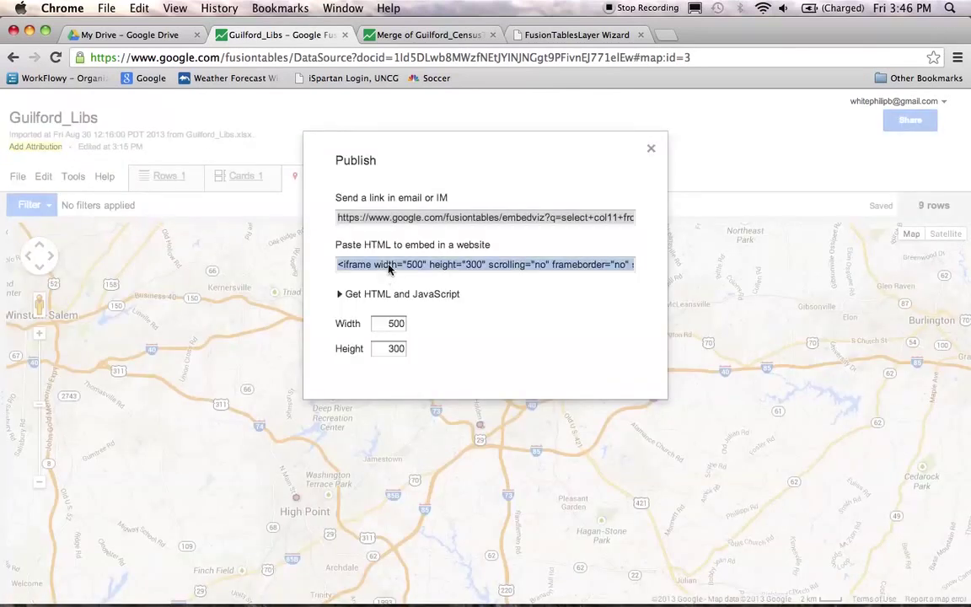
right_click(388, 266)
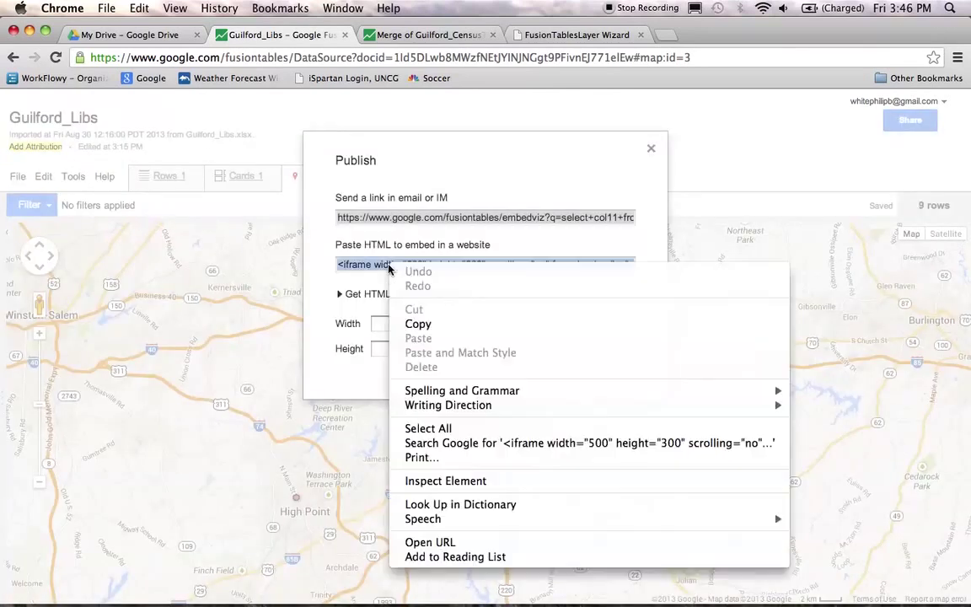
left_click(419, 324)
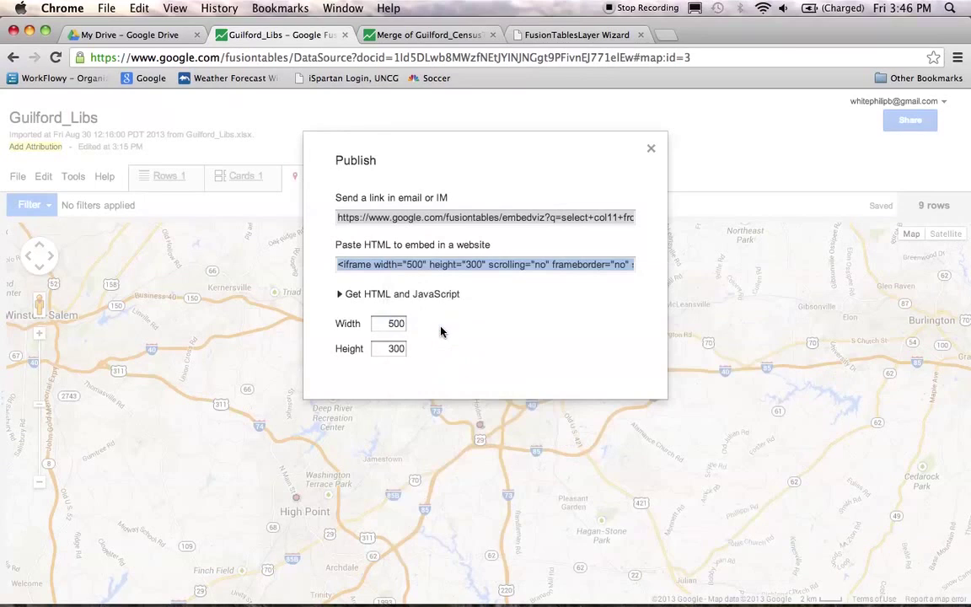
Step: Paste the libraries embed code into the second layer and load it over the tract map
left_click(544, 36)
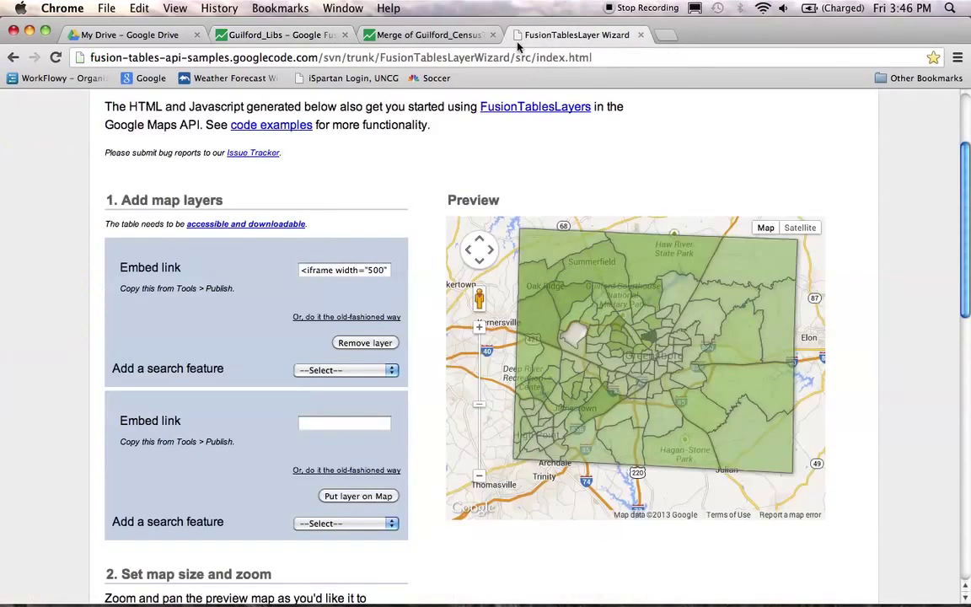
right_click(326, 423)
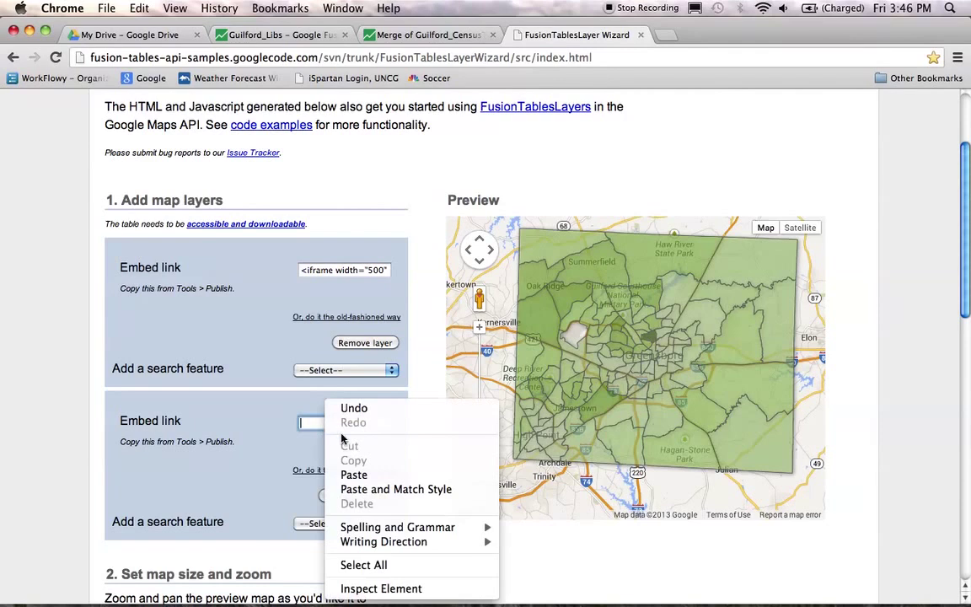
left_click(388, 481)
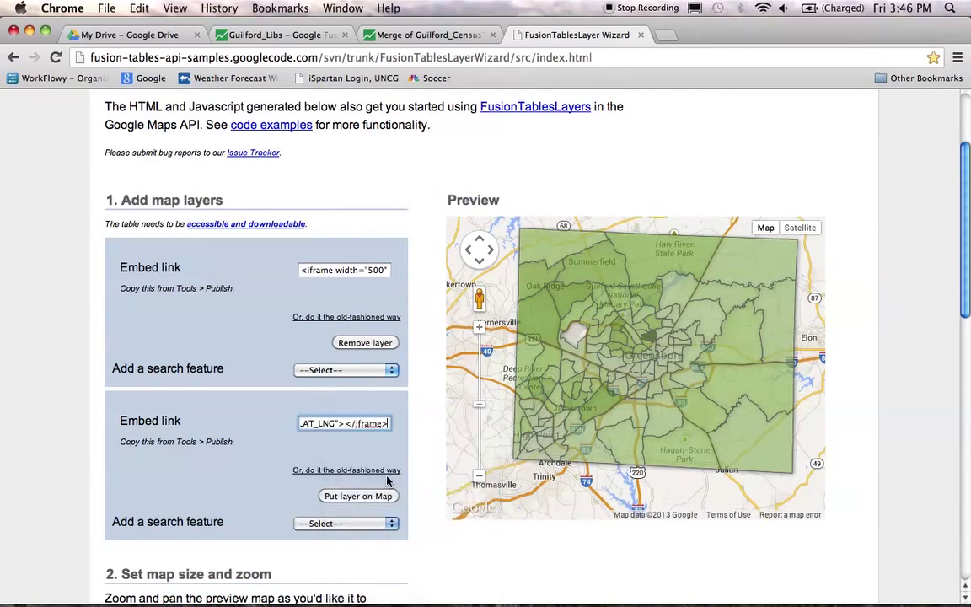
left_click(336, 497)
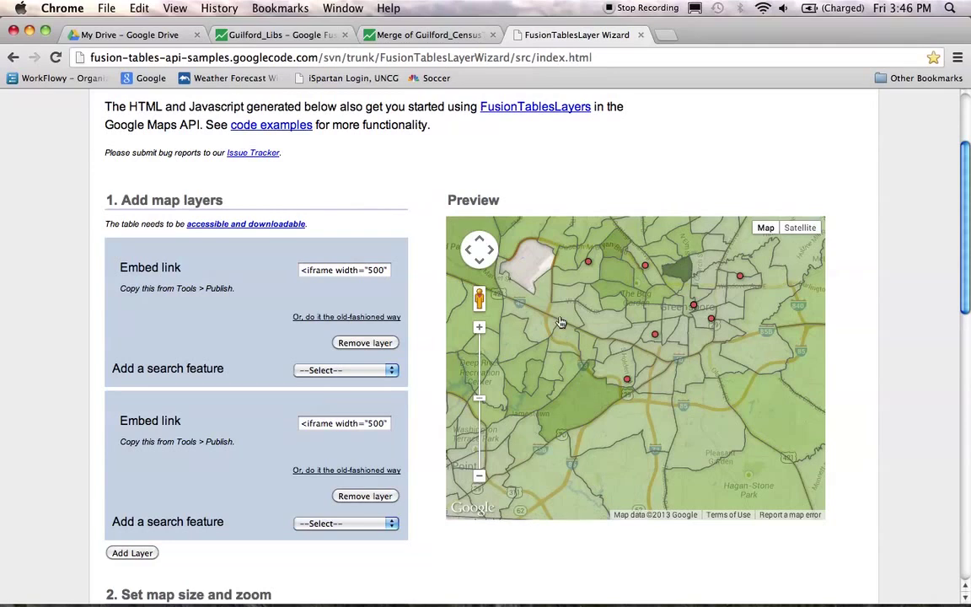
left_click_drag(560, 323, 555, 344)
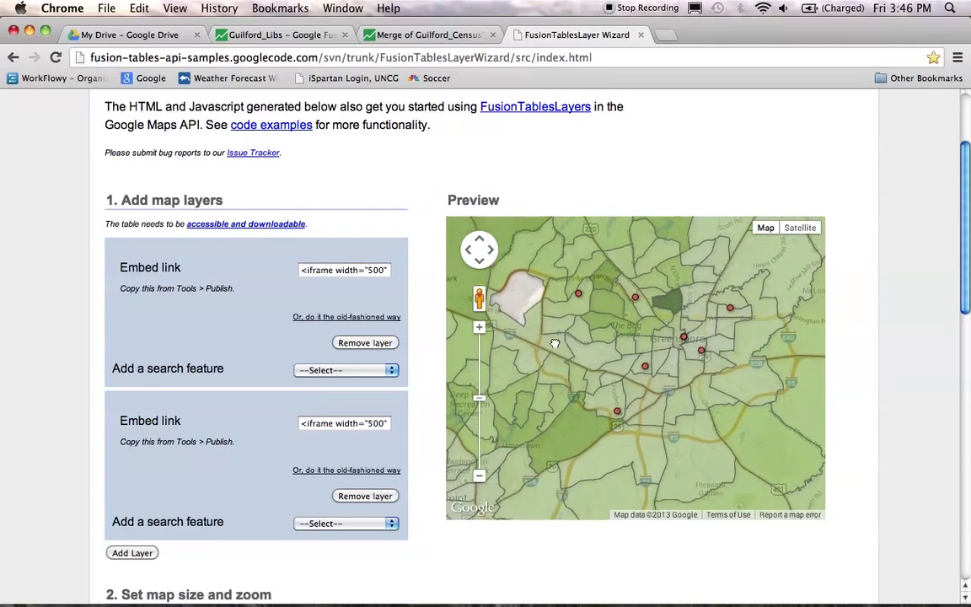
Step: Change the preview map size to 800 wide and 700 high and update the map
scroll(74, 300, "down", 1)
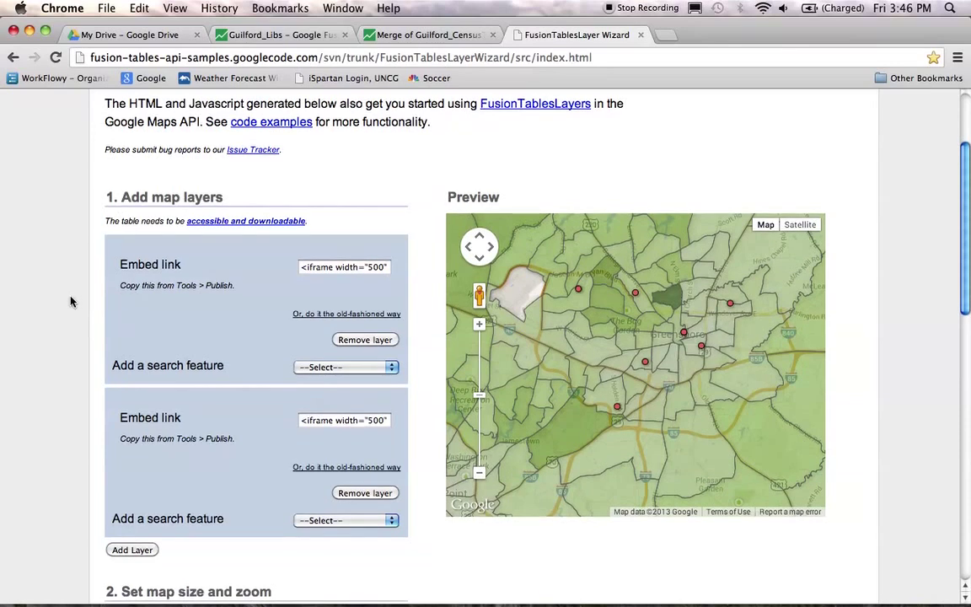
scroll(71, 301, "down", 8)
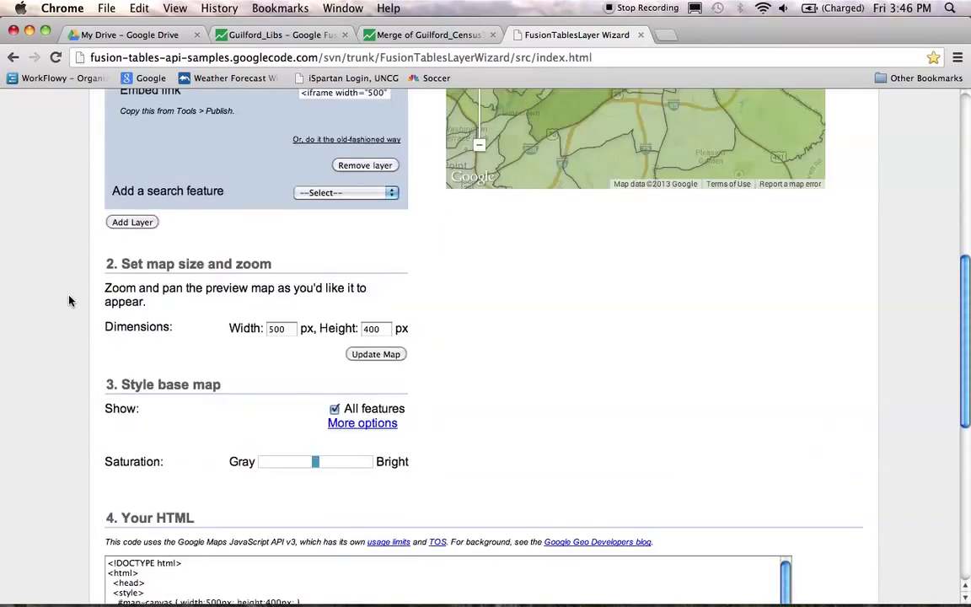
left_click(273, 330)
double_click(273, 330)
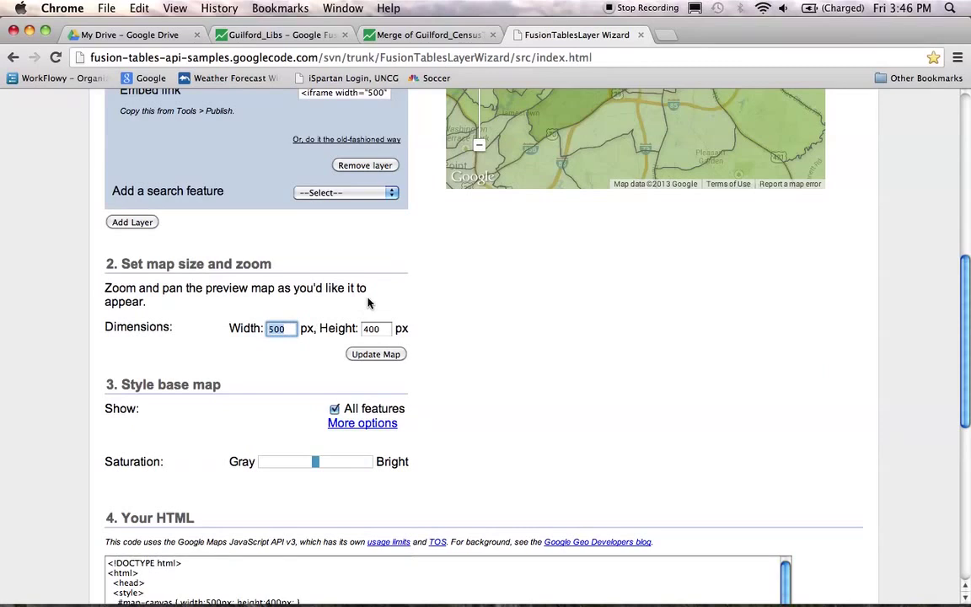
type("800")
key("Tab")
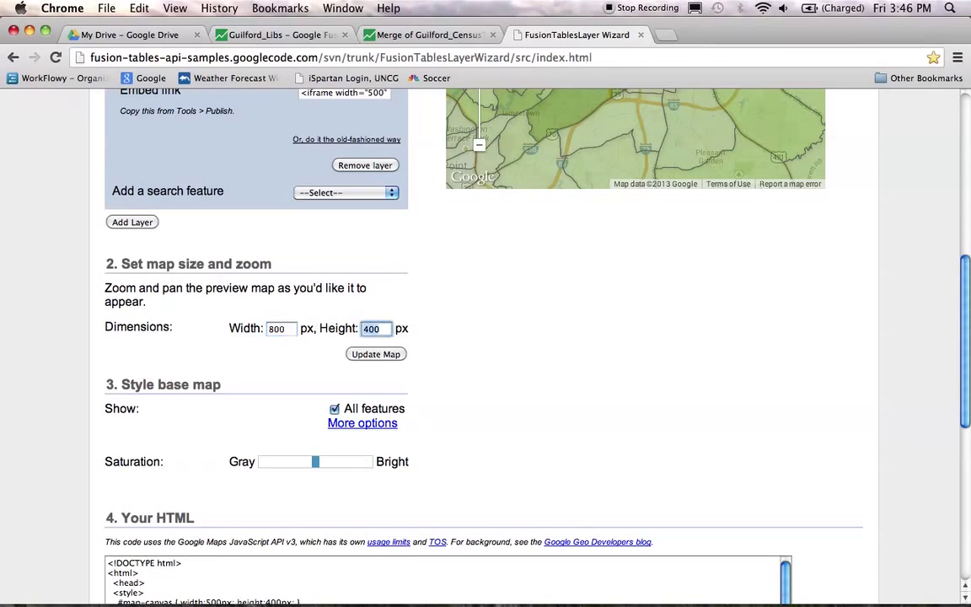
type("7")
left_click(392, 354)
scroll(774, 372, "down", 10)
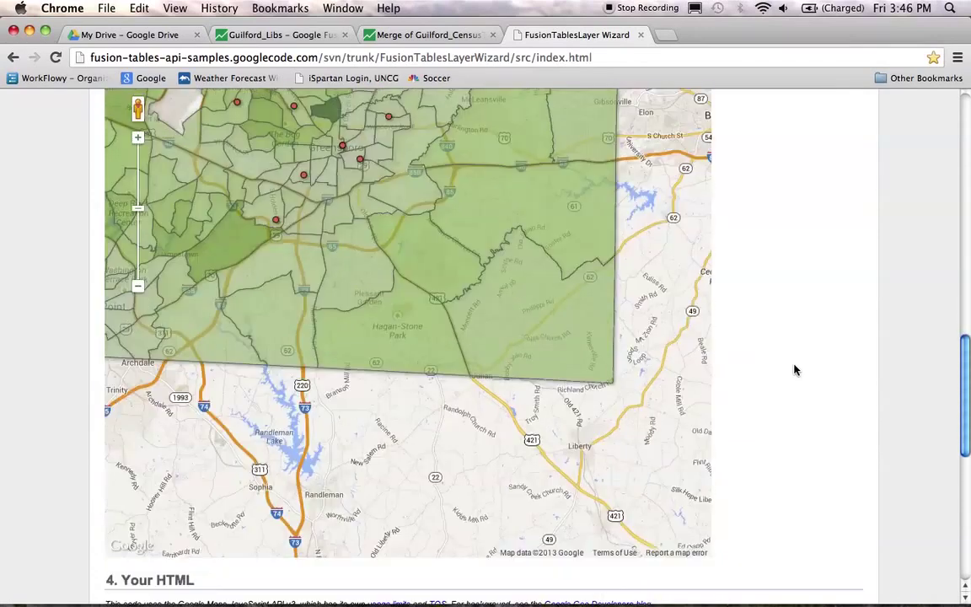
scroll(797, 370, "up", 2)
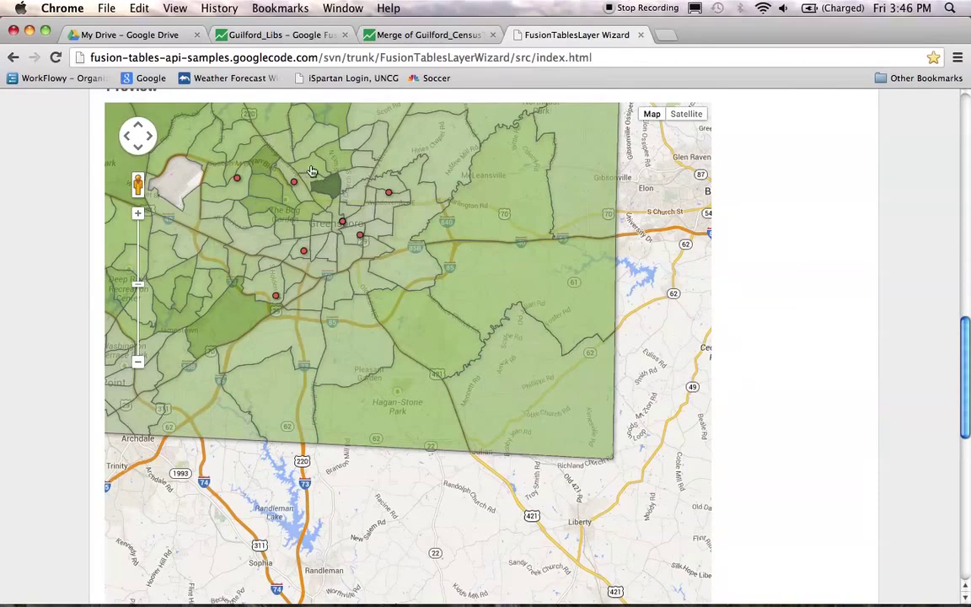
Step: Pan the preview over the county and change the width to 850, applying 850 by 700
left_click_drag(288, 151, 360, 310)
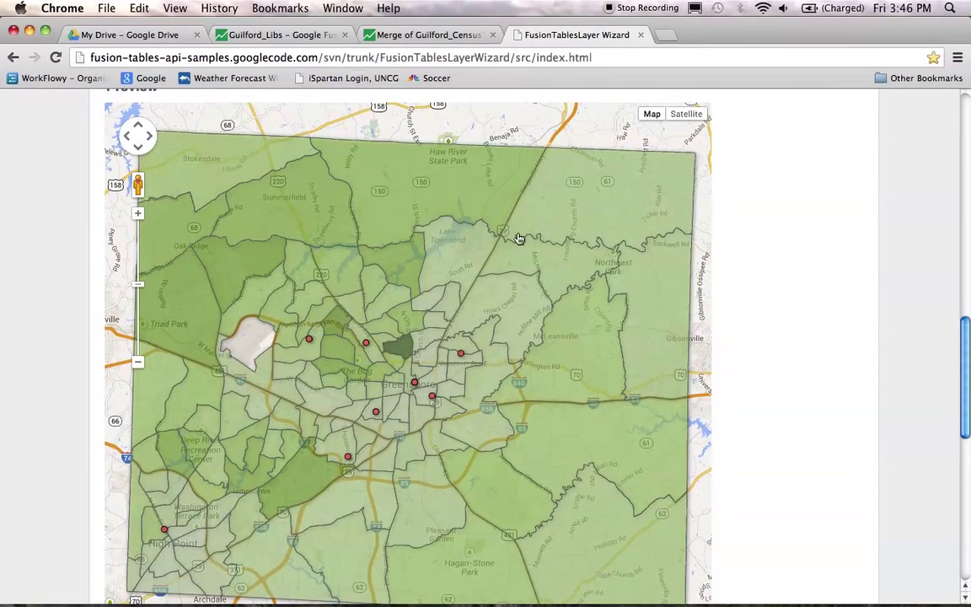
scroll(807, 307, "up", 5)
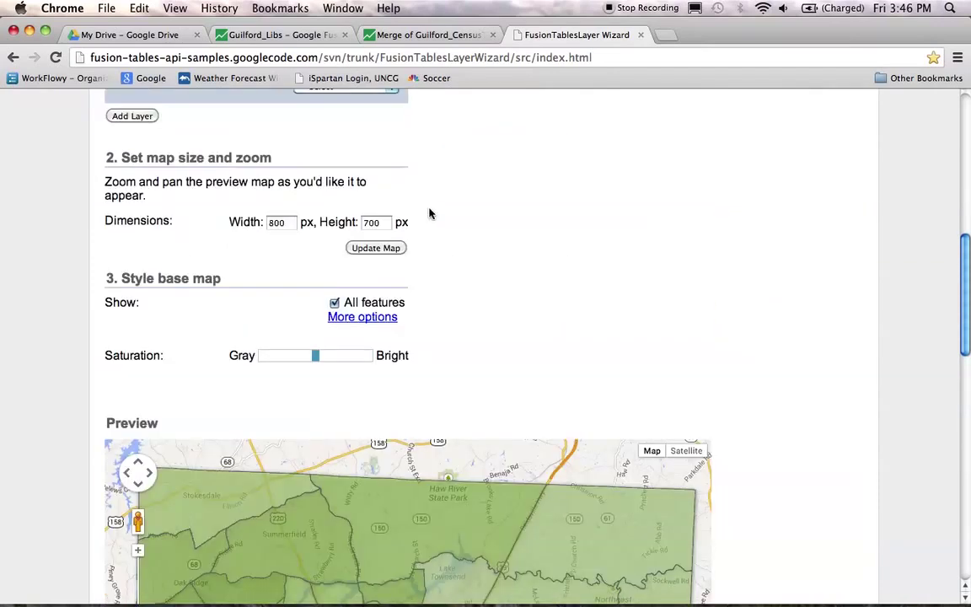
double_click(276, 223)
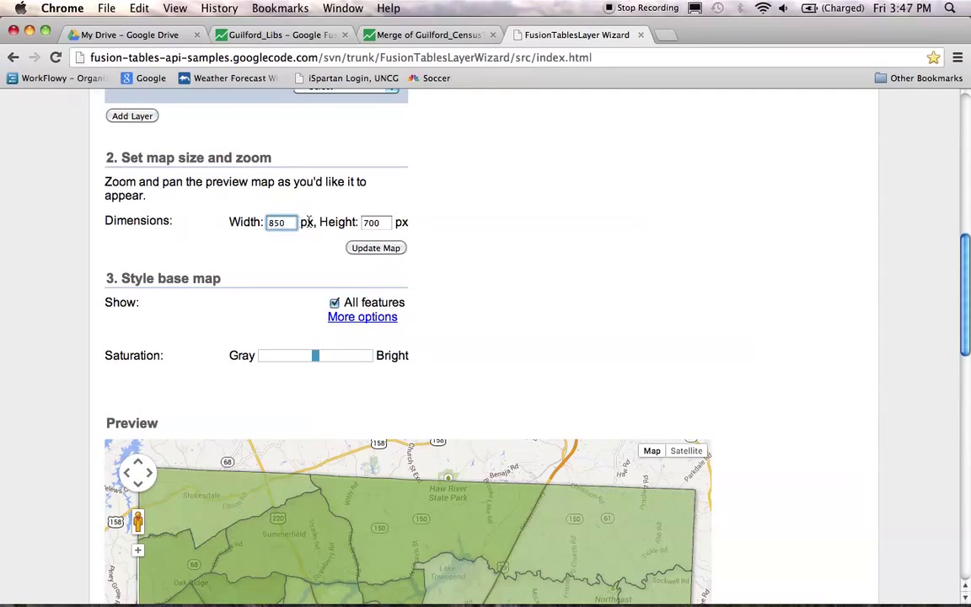
left_click(380, 249)
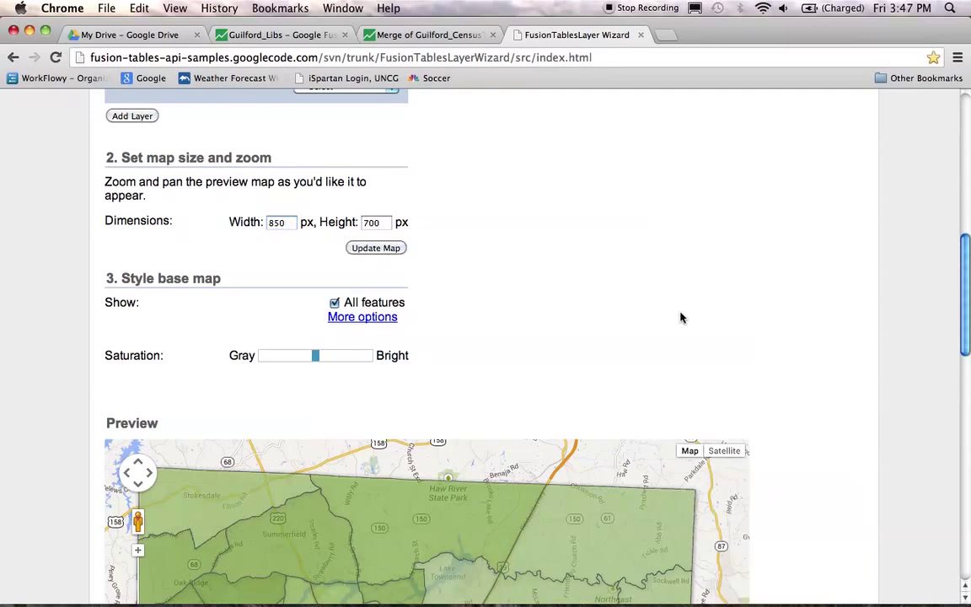
scroll(798, 377, "down", 10)
scroll(801, 377, "up", 1)
left_click_drag(443, 291, 466, 289)
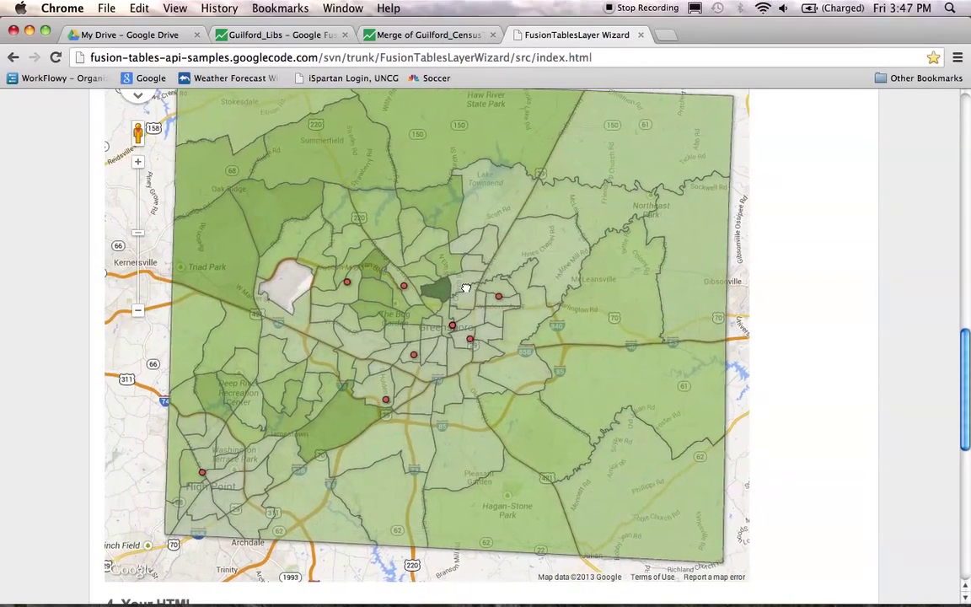
scroll(808, 341, "down", 5)
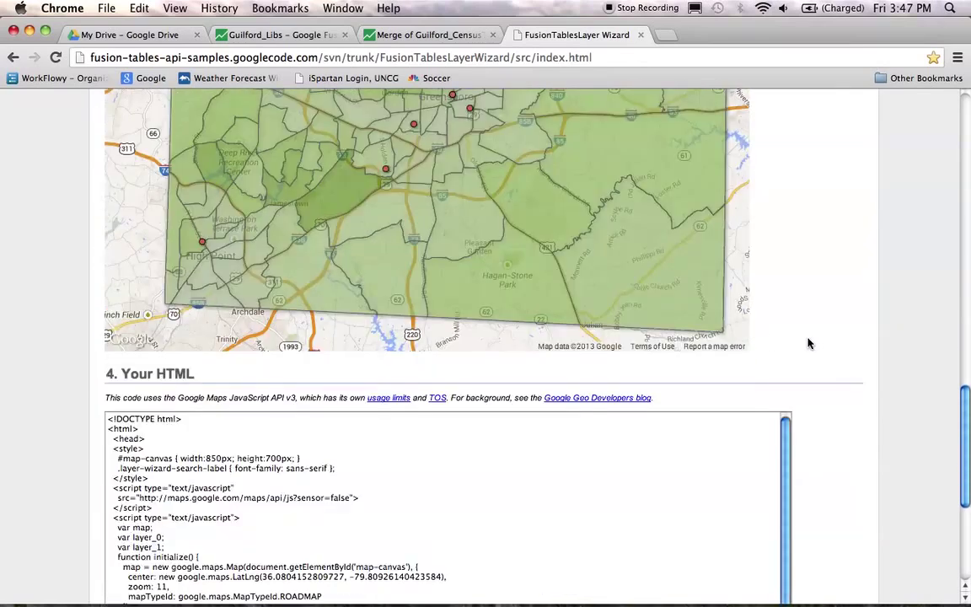
scroll(808, 344, "down", 6)
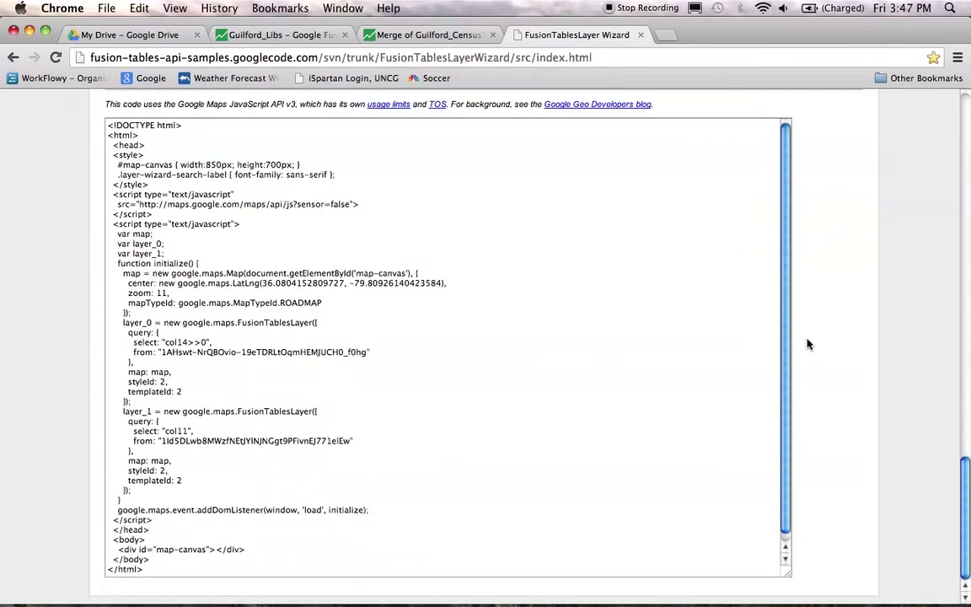
left_click_drag(784, 310, 782, 234)
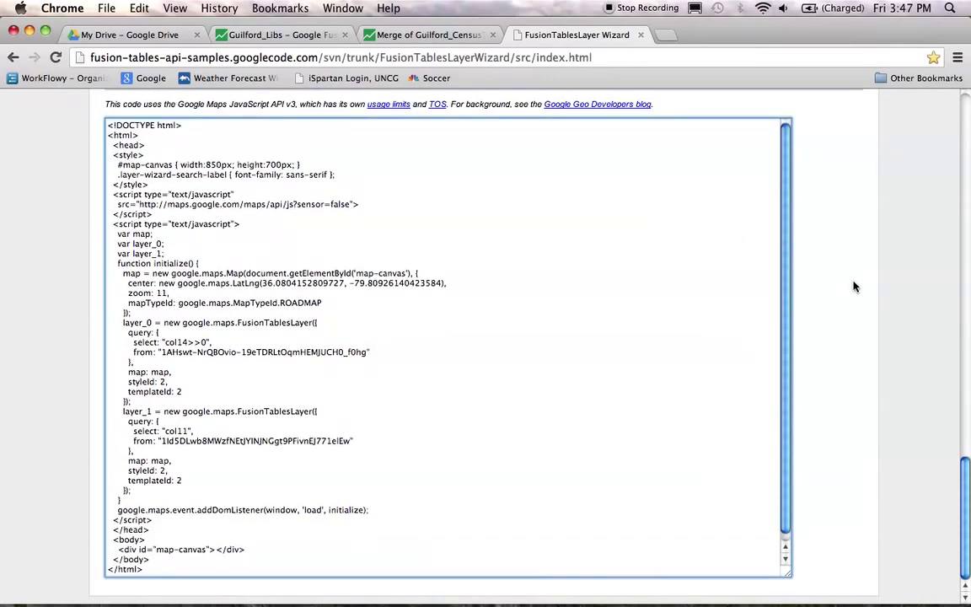
scroll(852, 286, "up", 2)
scroll(853, 286, "up", 8)
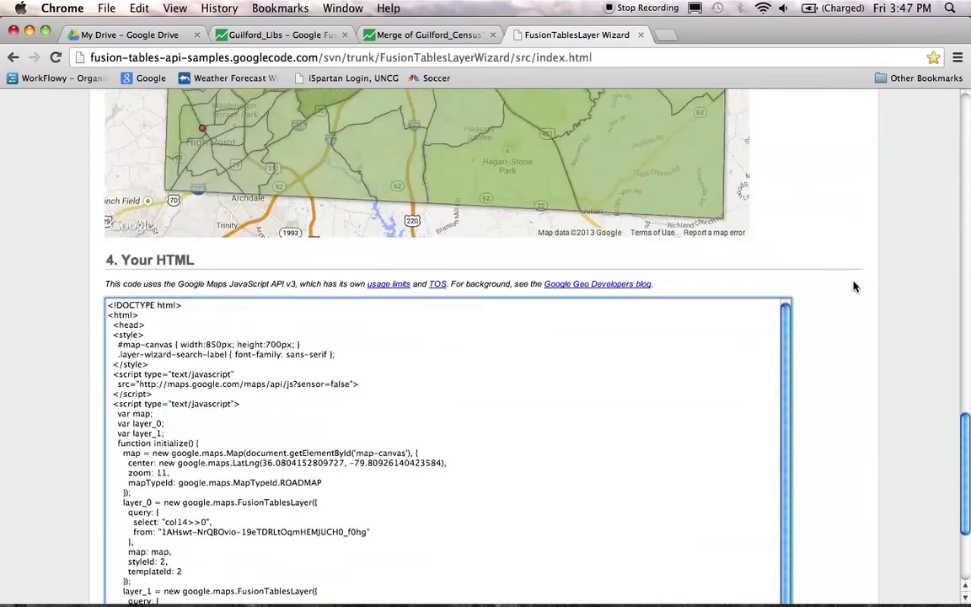
scroll(817, 264, "up", 6)
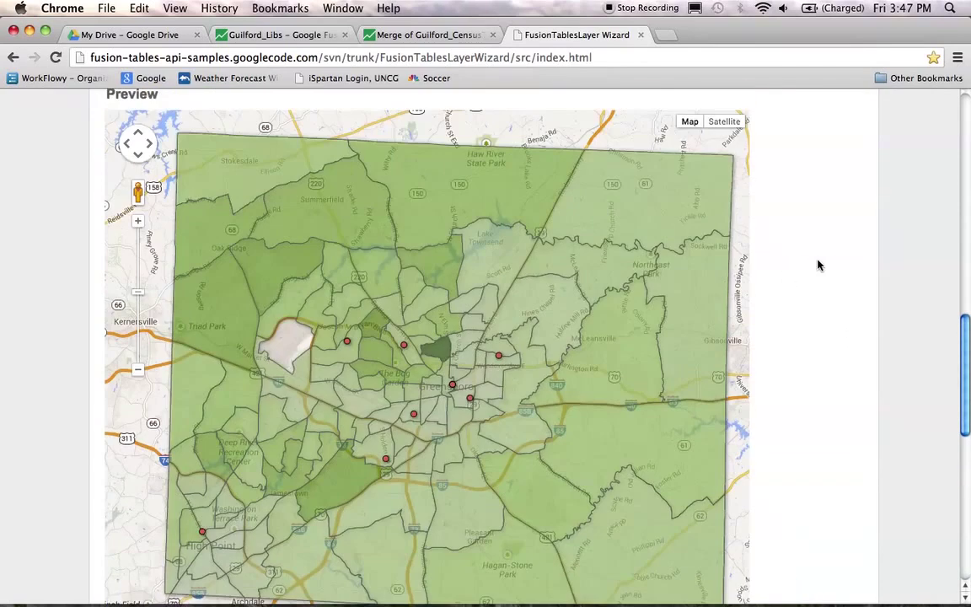
Step: Pan and zoom the preview map over Guilford County
left_click_drag(647, 251, 628, 258)
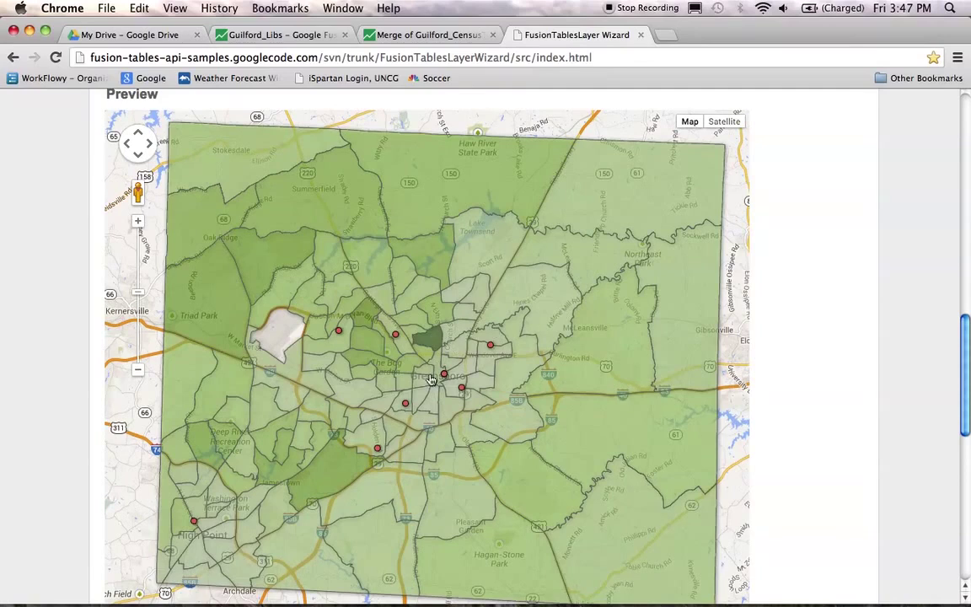
scroll(433, 381, "up", 5)
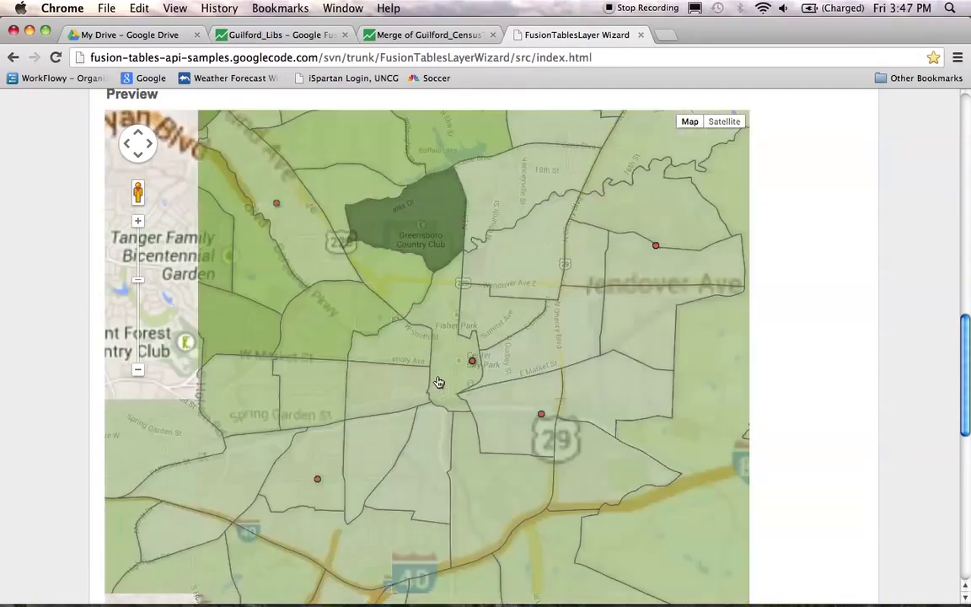
scroll(456, 375, "down", 3)
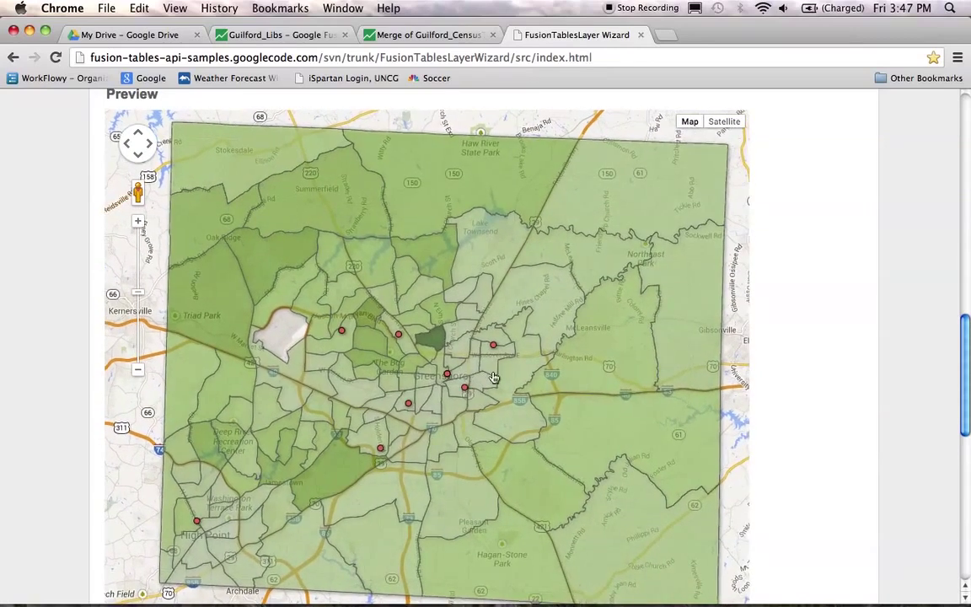
scroll(815, 372, "down", 2)
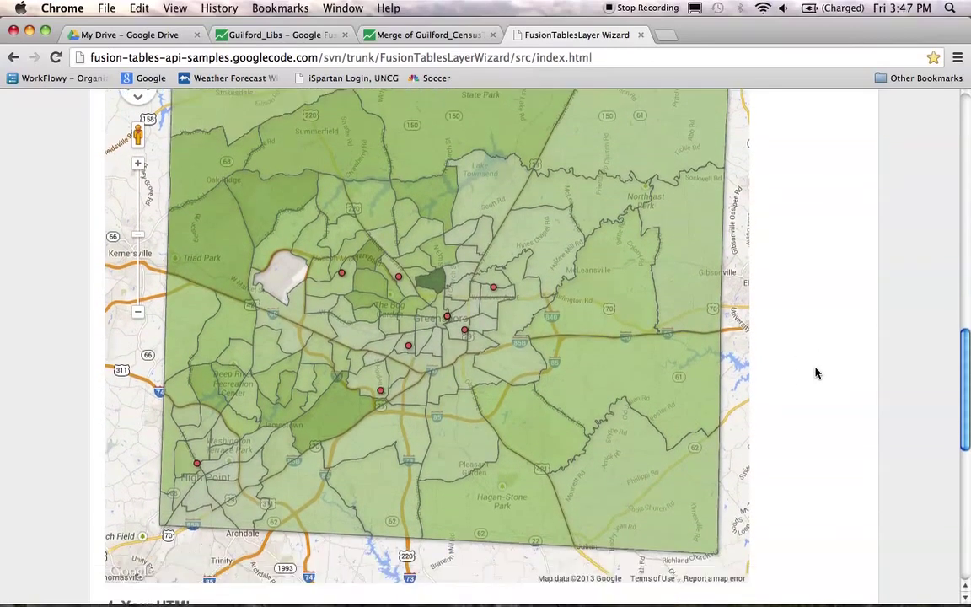
scroll(822, 375, "up", 2)
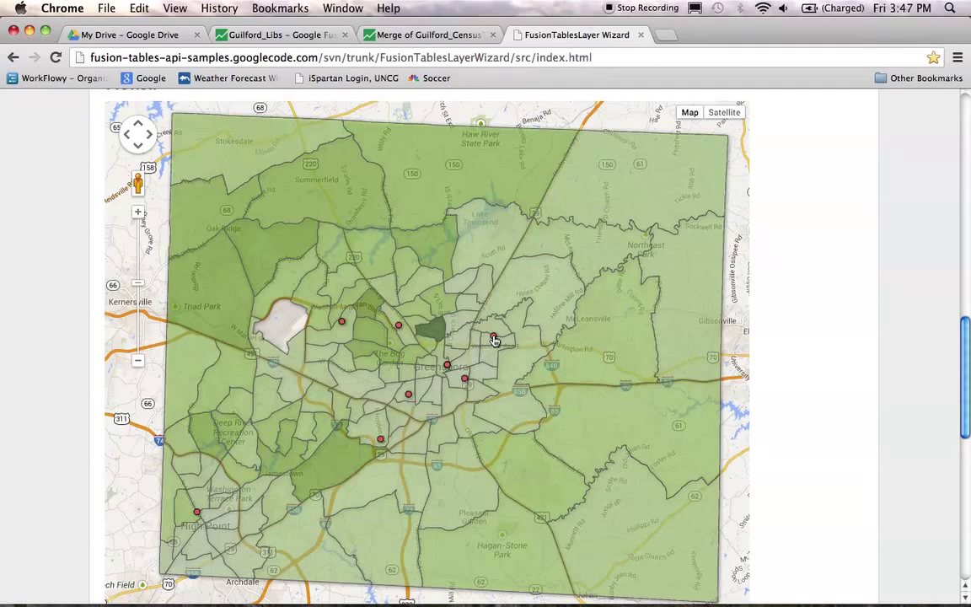
Step: Check the McGirt-Horton Branch Library and Census Tract 153 info windows, then recentre the map
left_click(494, 339)
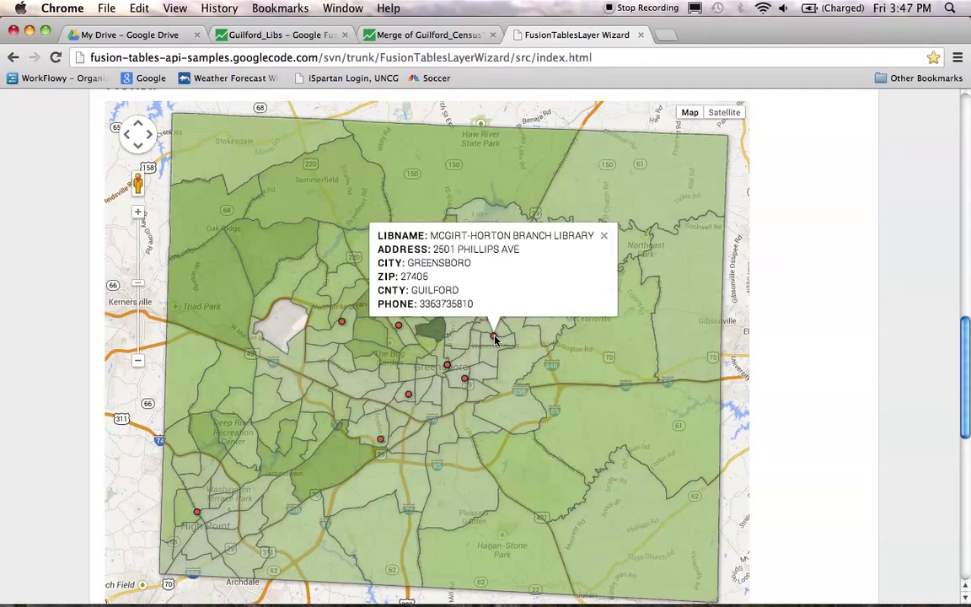
left_click(604, 235)
left_click(627, 315)
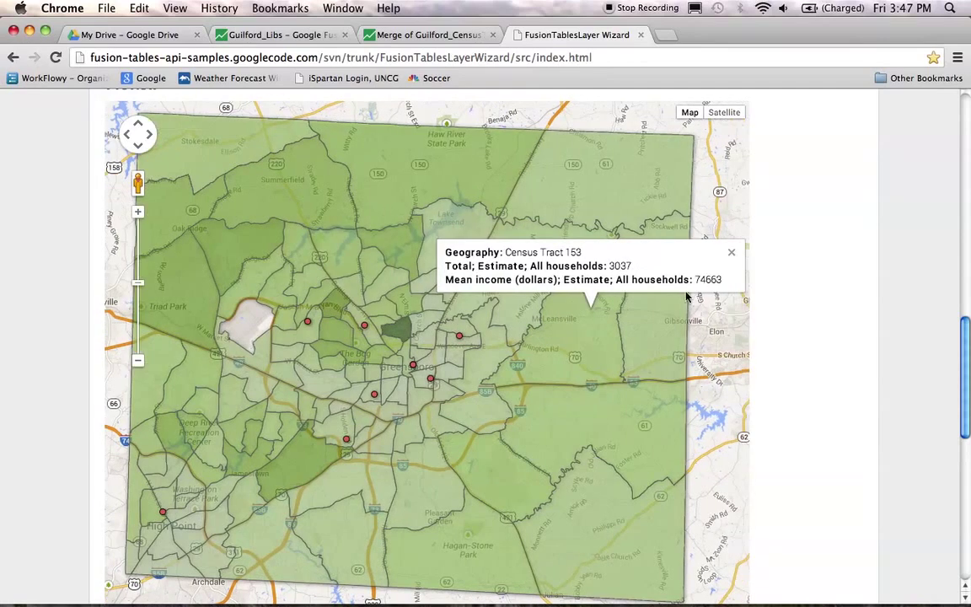
left_click(731, 254)
left_click_drag(472, 257, 503, 274)
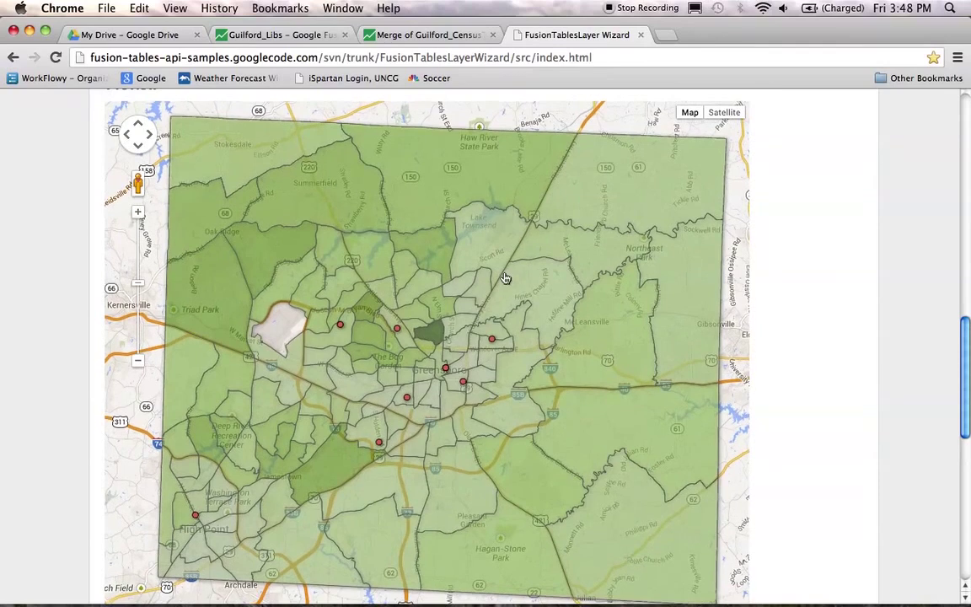
scroll(837, 278, "down", 5)
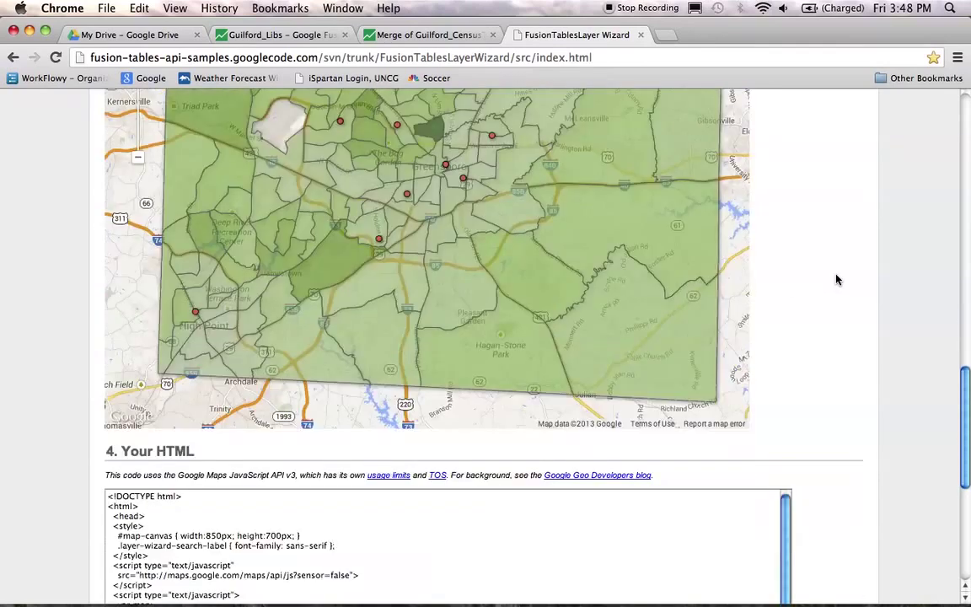
Step: Select the entire generated code in the Your HTML box
scroll(837, 278, "down", 8)
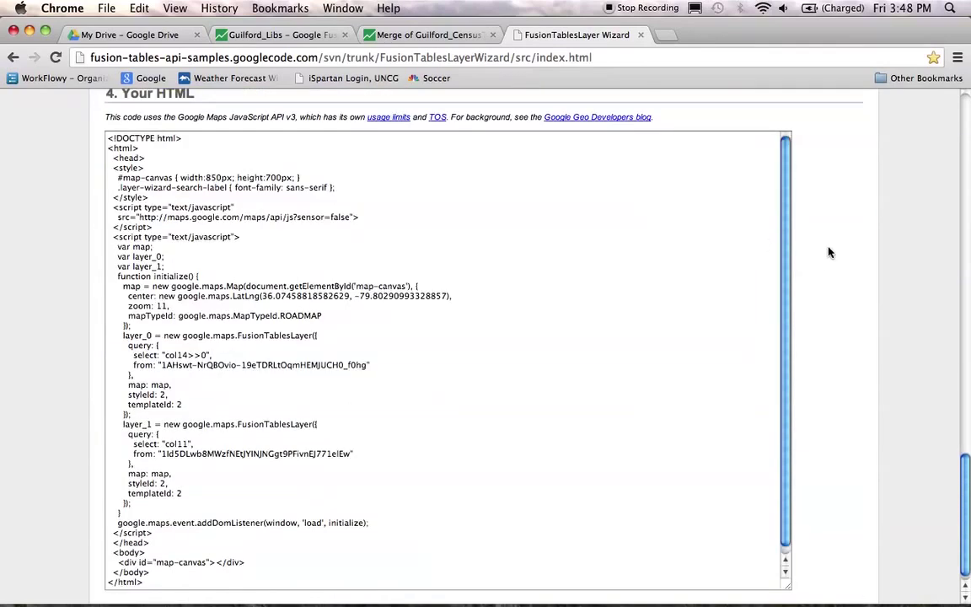
scroll(847, 255, "down", 1)
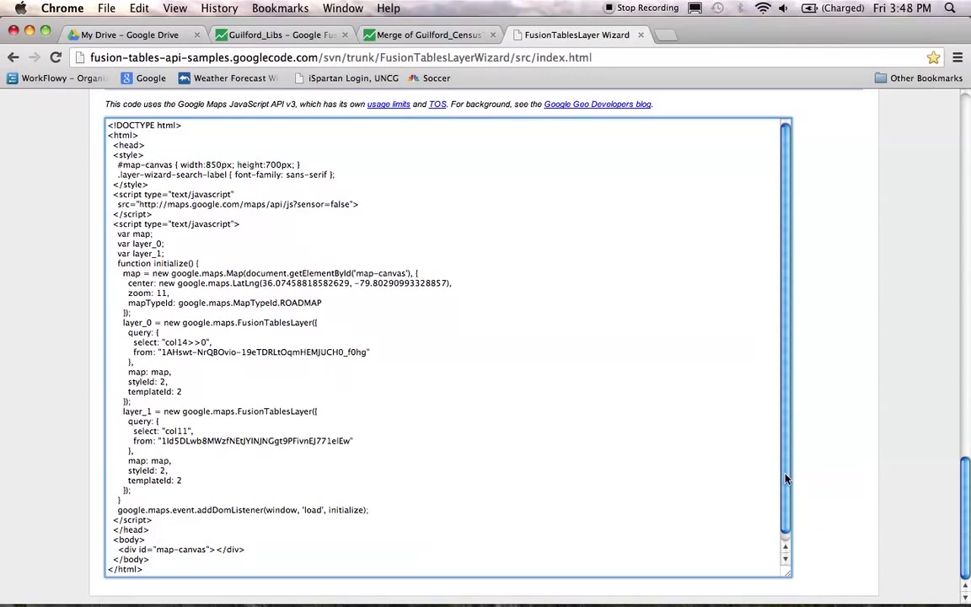
scroll(705, 431, "down", 1)
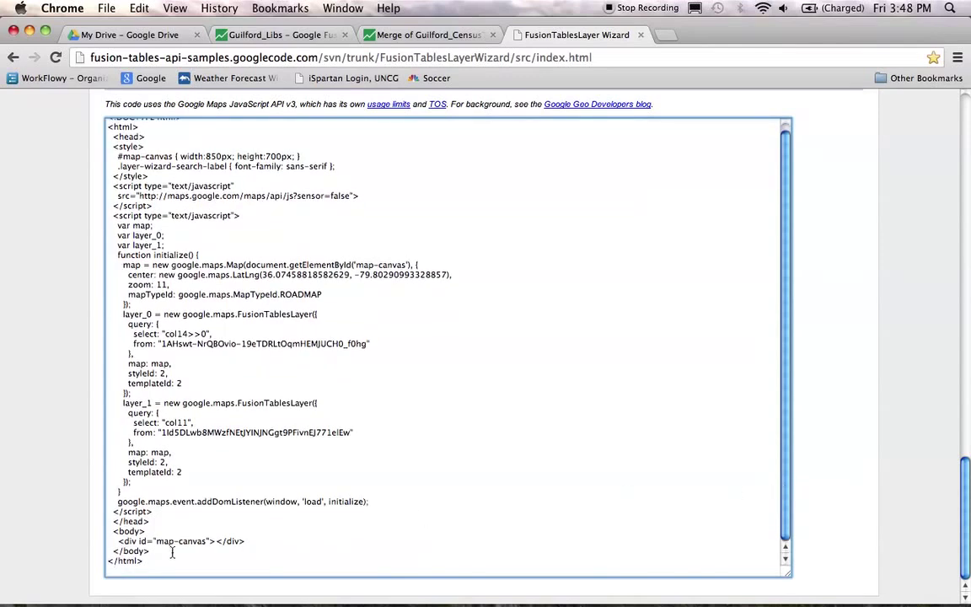
left_click_drag(152, 563, 88, 149)
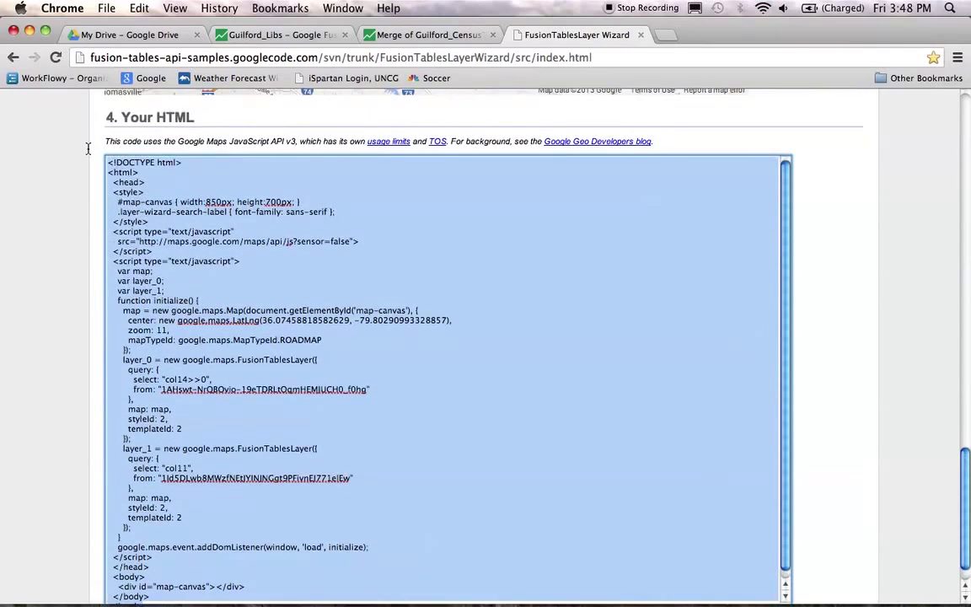
Step: Copy the selected HTML and launch TextEdit from Applications with a blank document
right_click(323, 276)
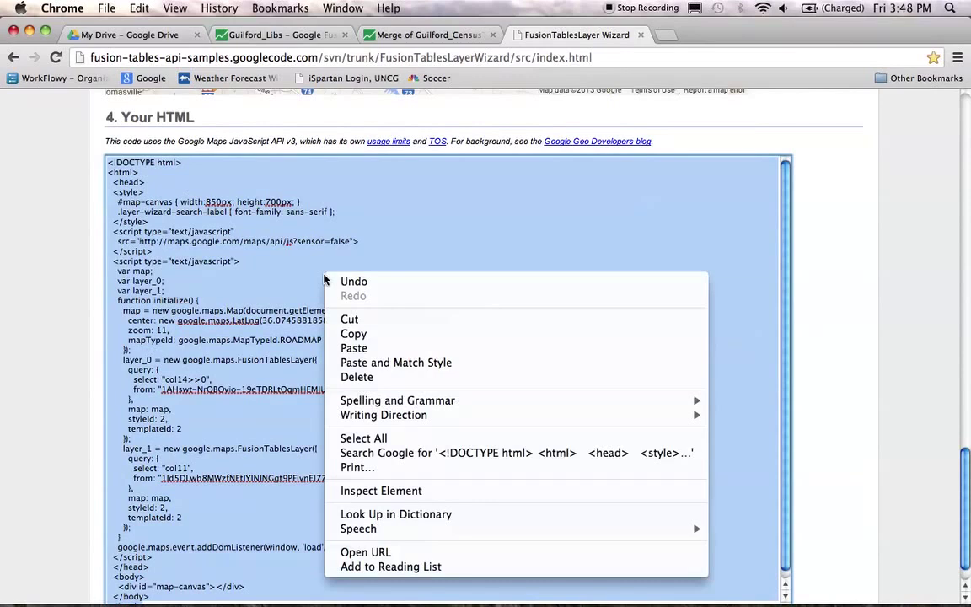
left_click(403, 338)
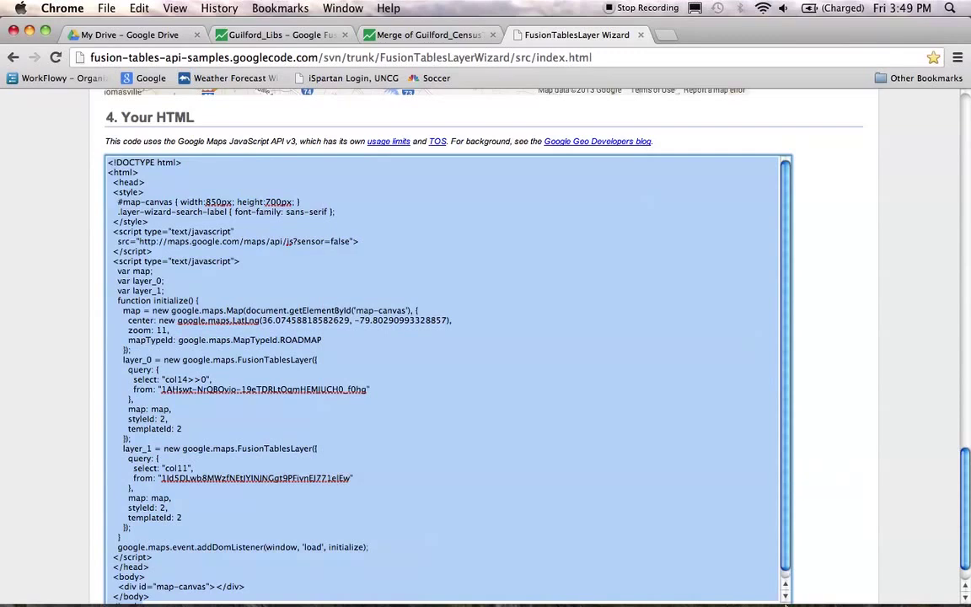
mouse_move(786, 604)
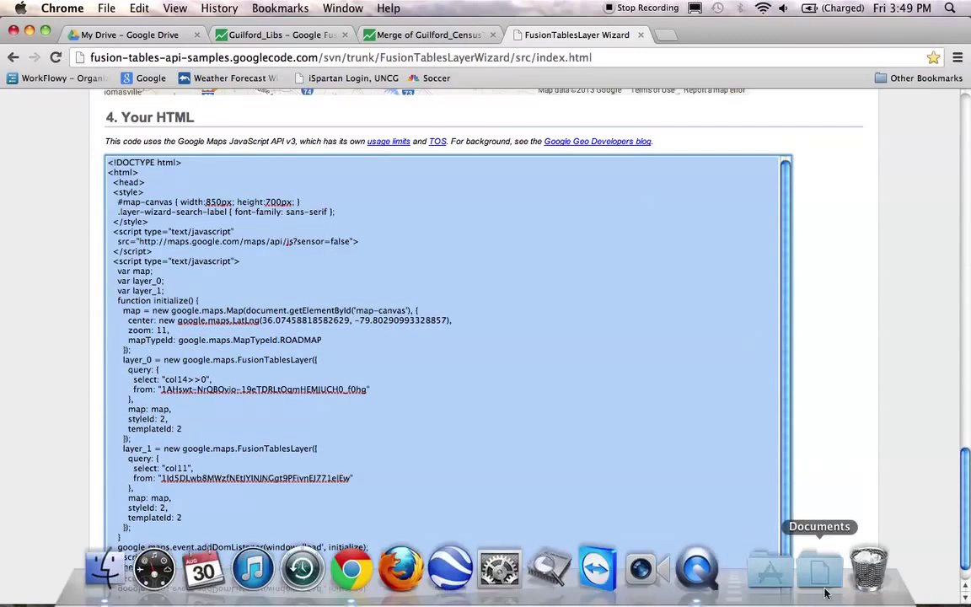
left_click(769, 571)
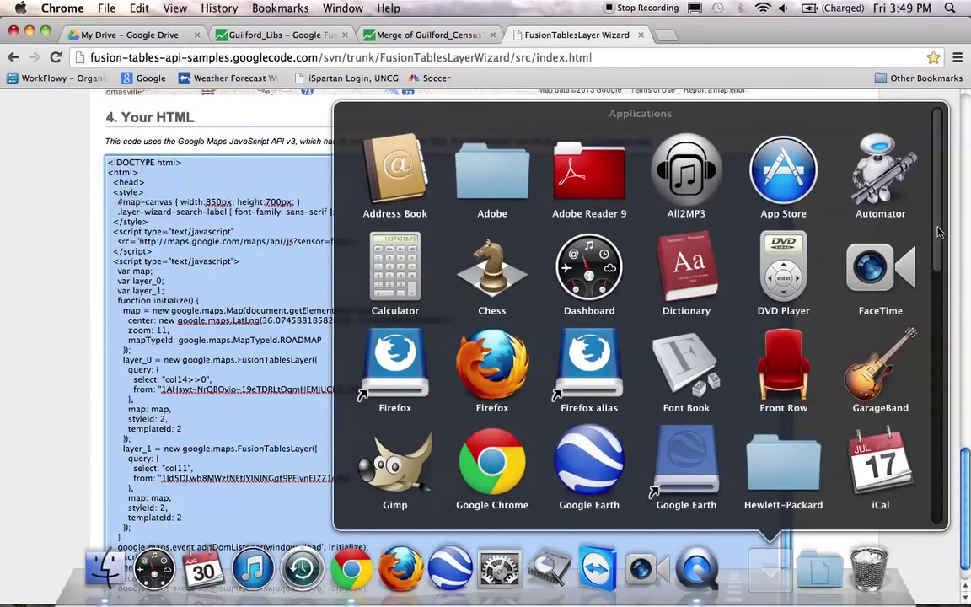
left_click_drag(936, 232, 935, 501)
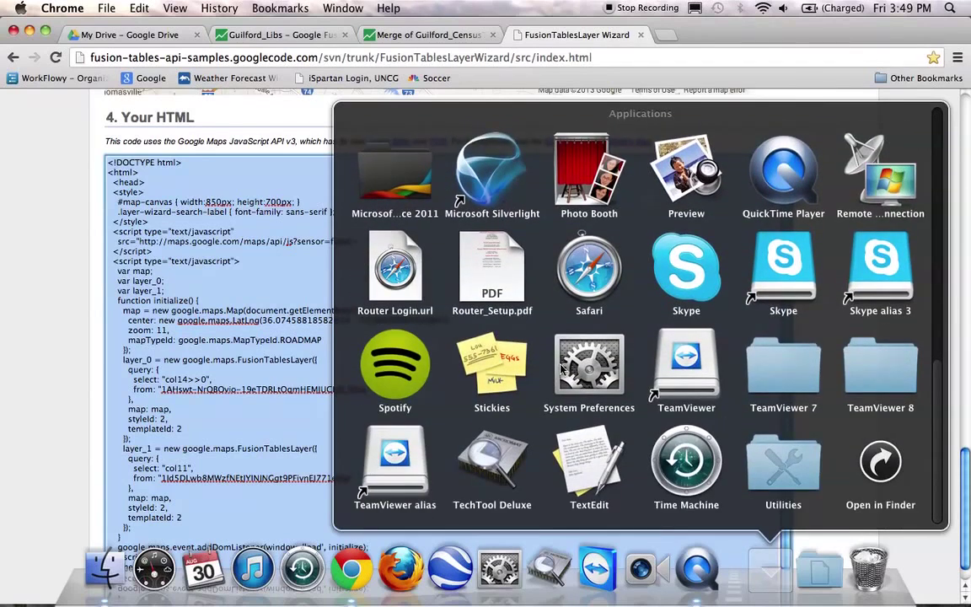
left_click(593, 470)
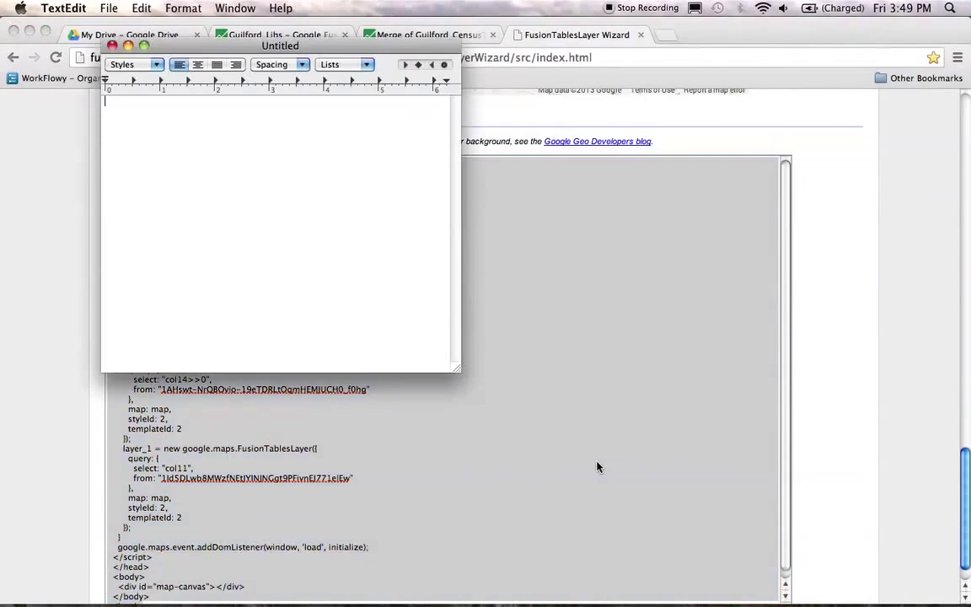
Step: Enlarge the Untitled document, switch it to plain text, and paste in the map HTML
left_click_drag(456, 369, 596, 479)
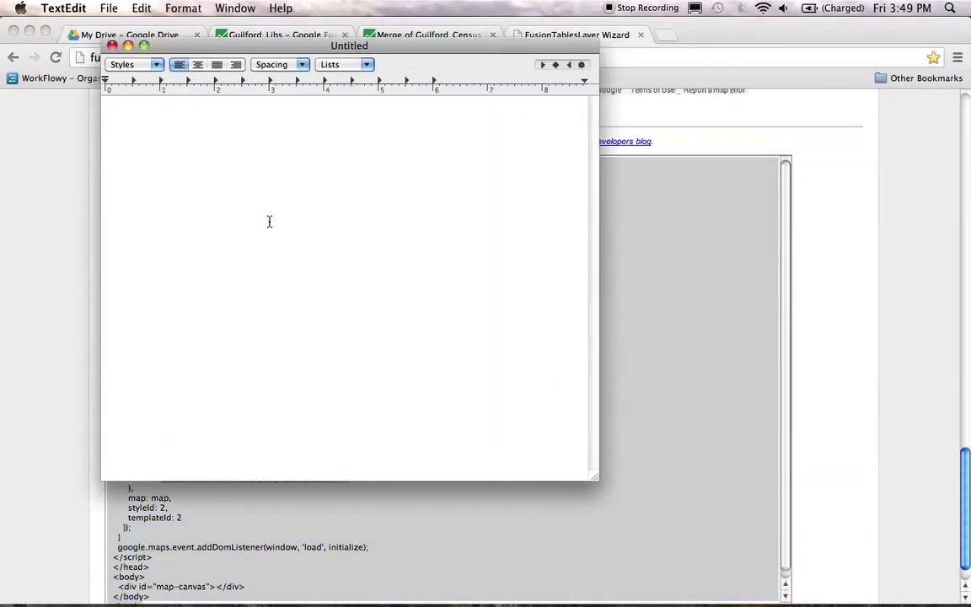
left_click(186, 10)
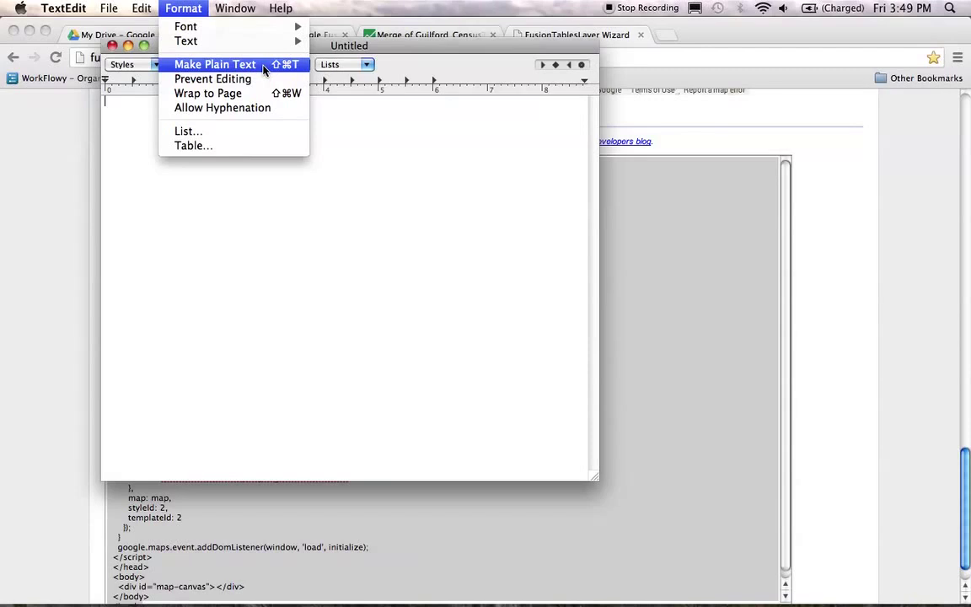
left_click(263, 65)
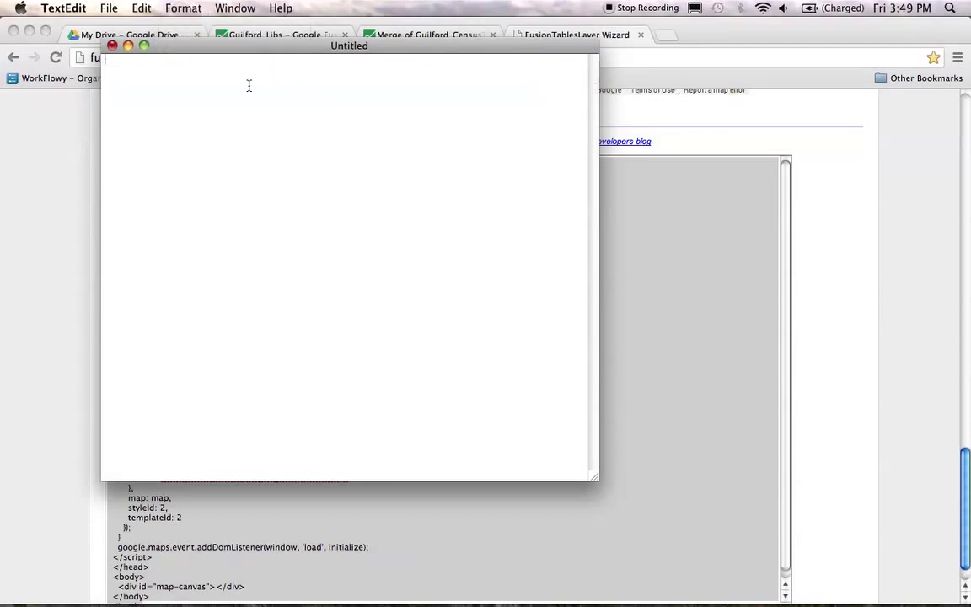
right_click(205, 124)
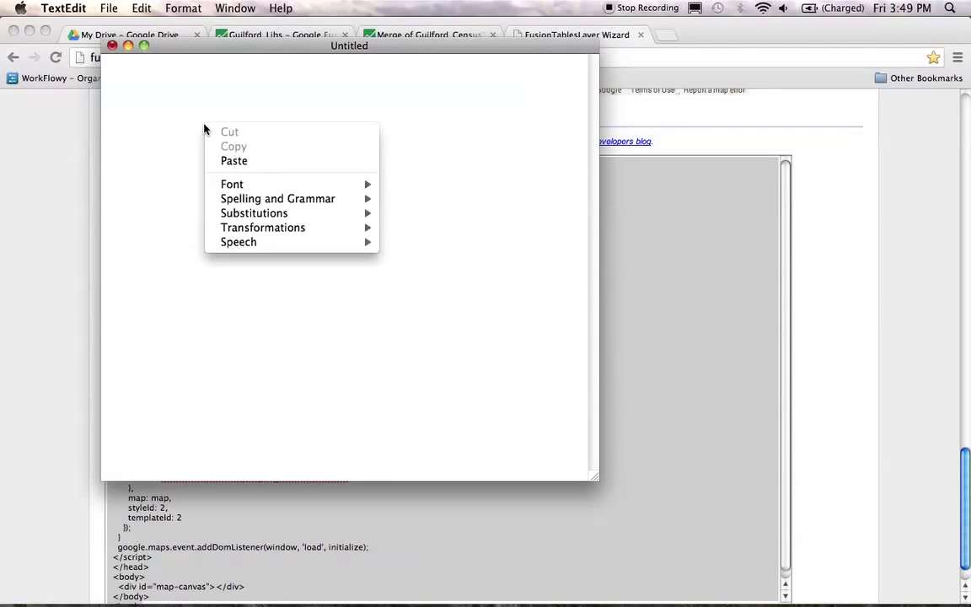
left_click(234, 161)
scroll(257, 161, "up", 3)
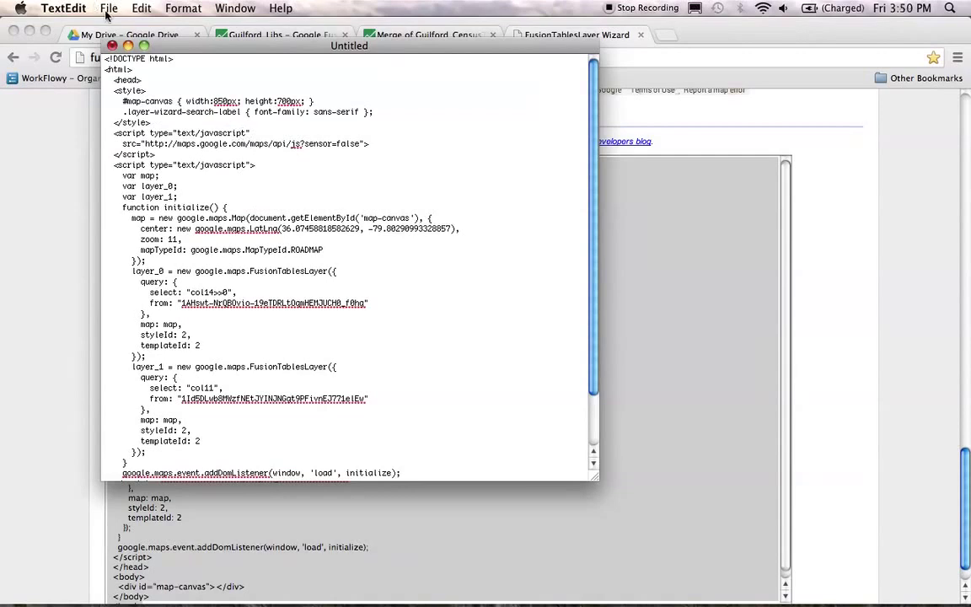
left_click(65, 9)
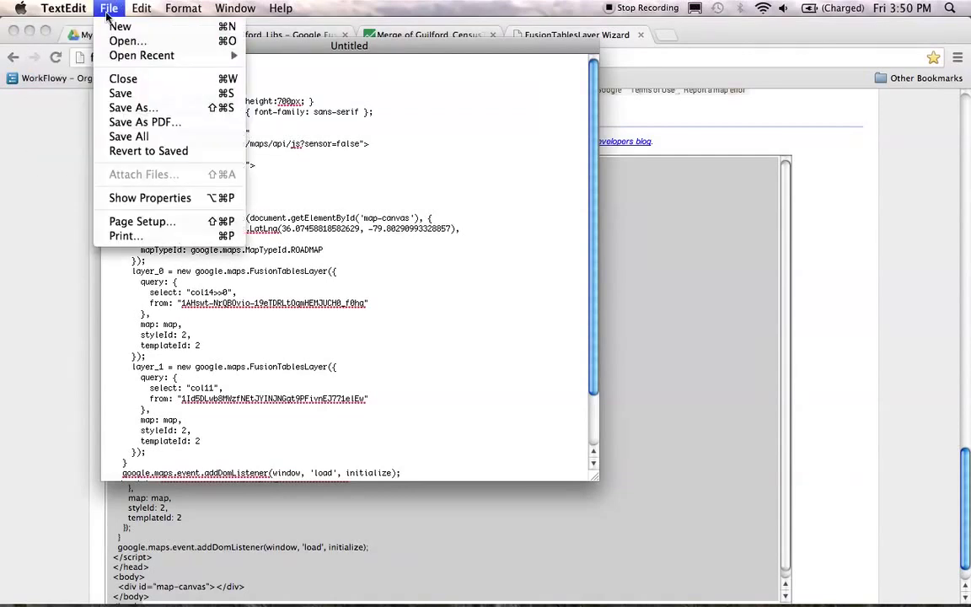
Step: Save the document in GIS_Activity as GuilfordCo_Libs_MeanInc.html, using .html, then close it
left_click(103, 112)
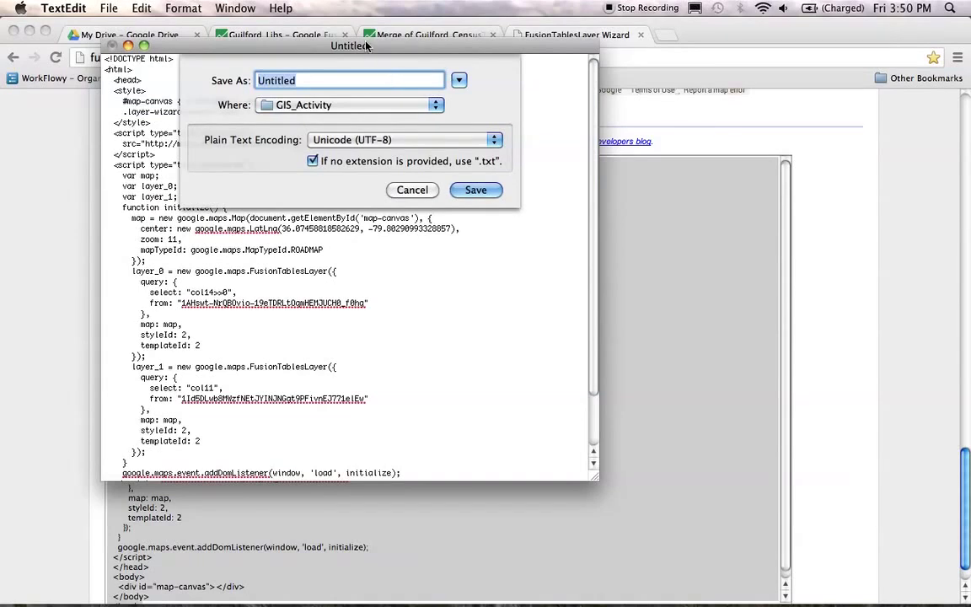
left_click_drag(367, 46, 552, 108)
type("Guilford")
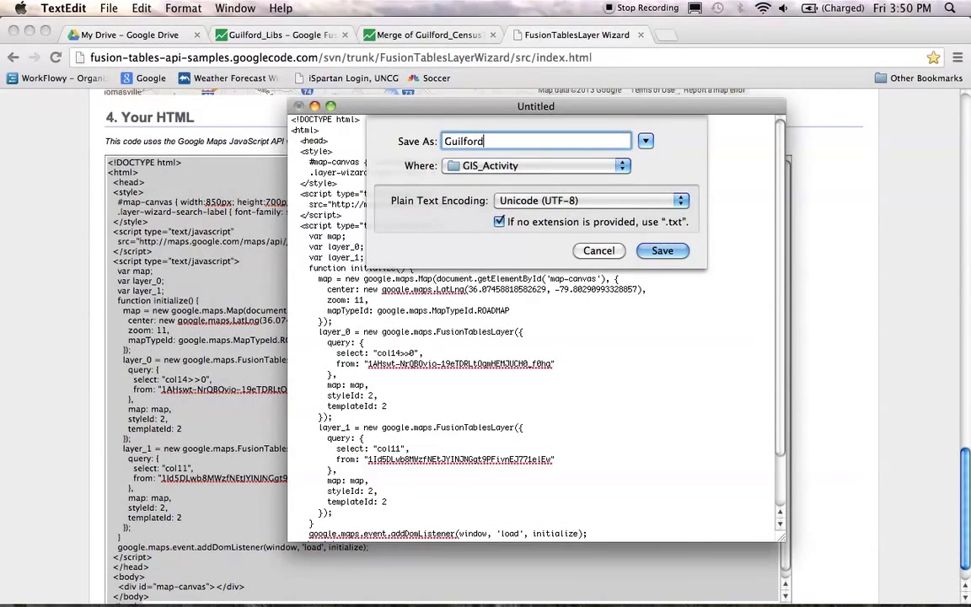
type("Co_Libs_MeanInc")
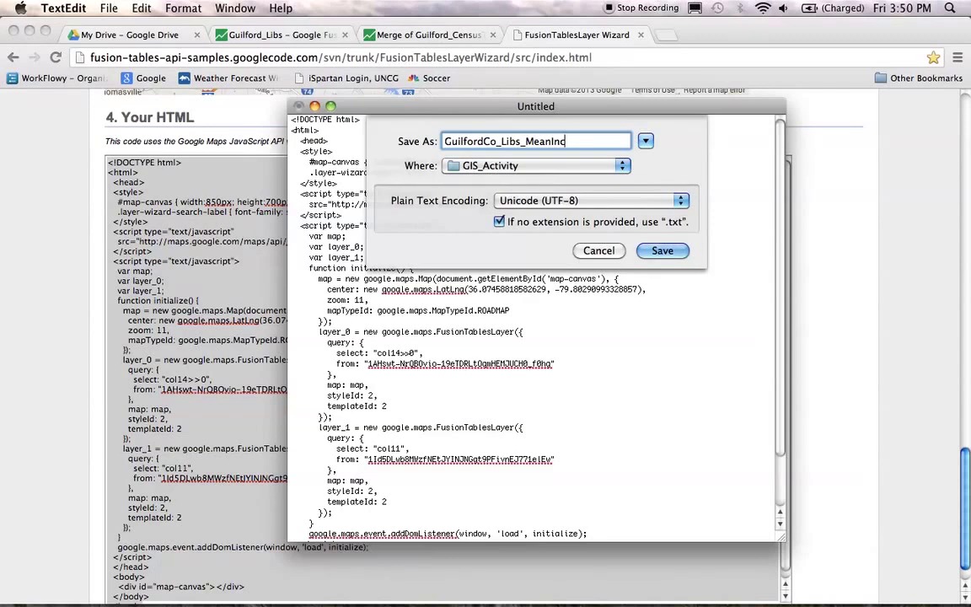
type(".html")
left_click(663, 252)
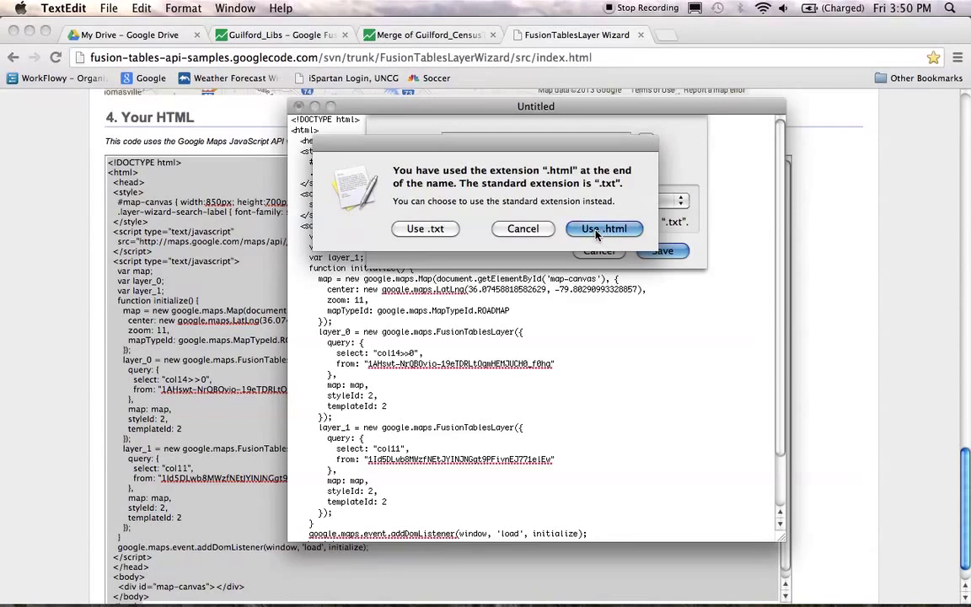
left_click(594, 235)
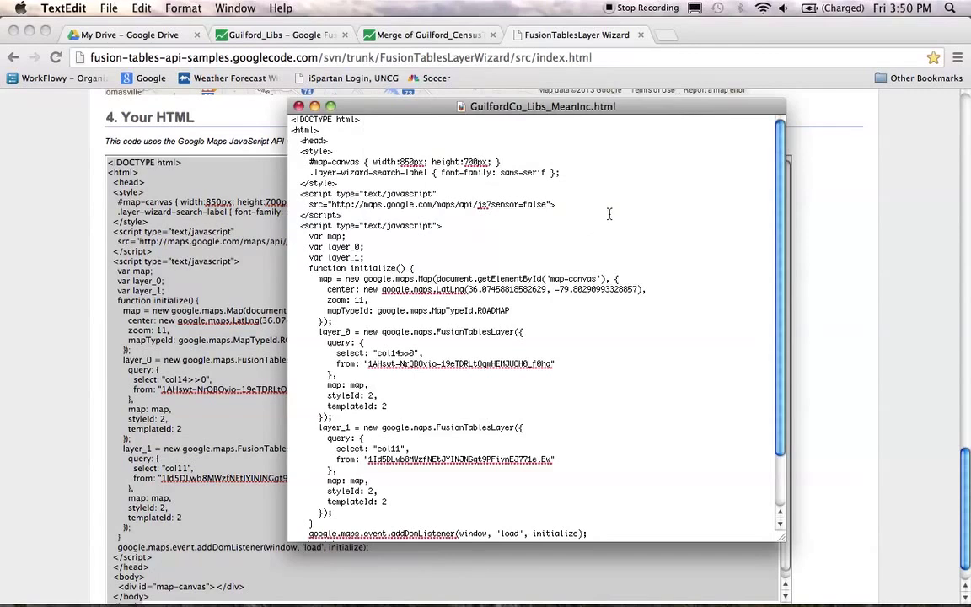
left_click(298, 106)
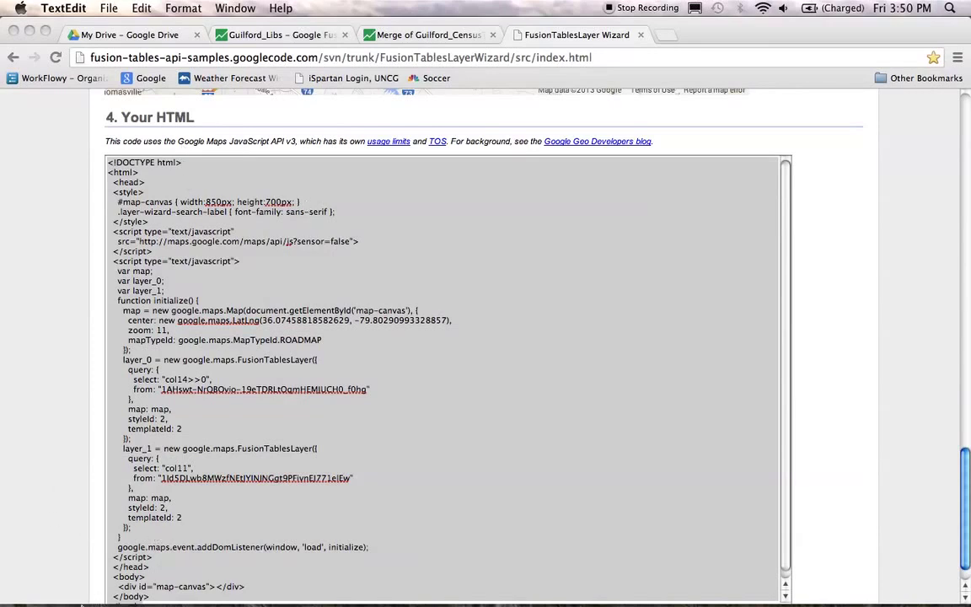
mouse_move(74, 597)
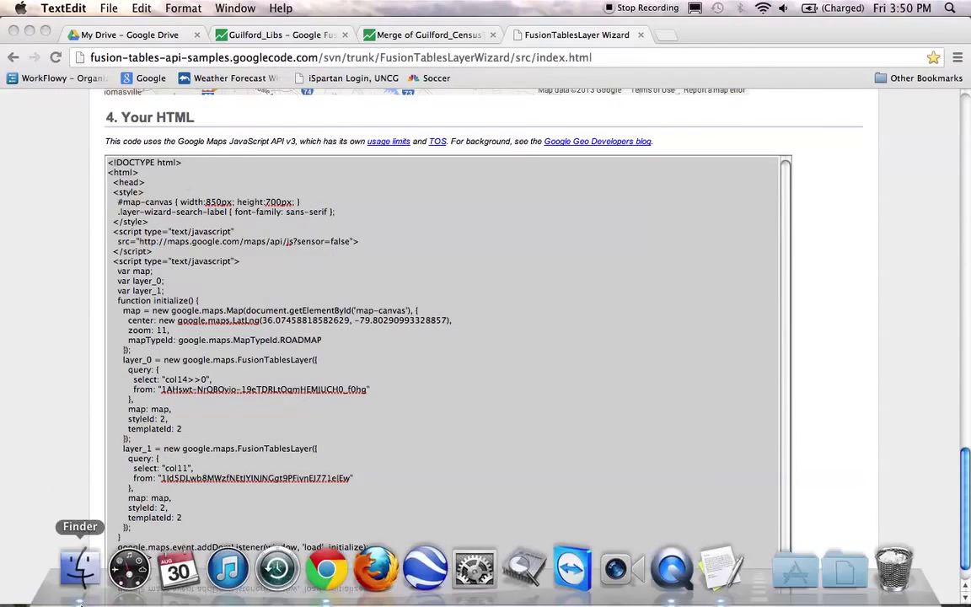
Step: From the GIS_Activity folder in Finder, open GuilfordCo_Libs_MeanInc.html with Google Chrome
left_click(82, 581)
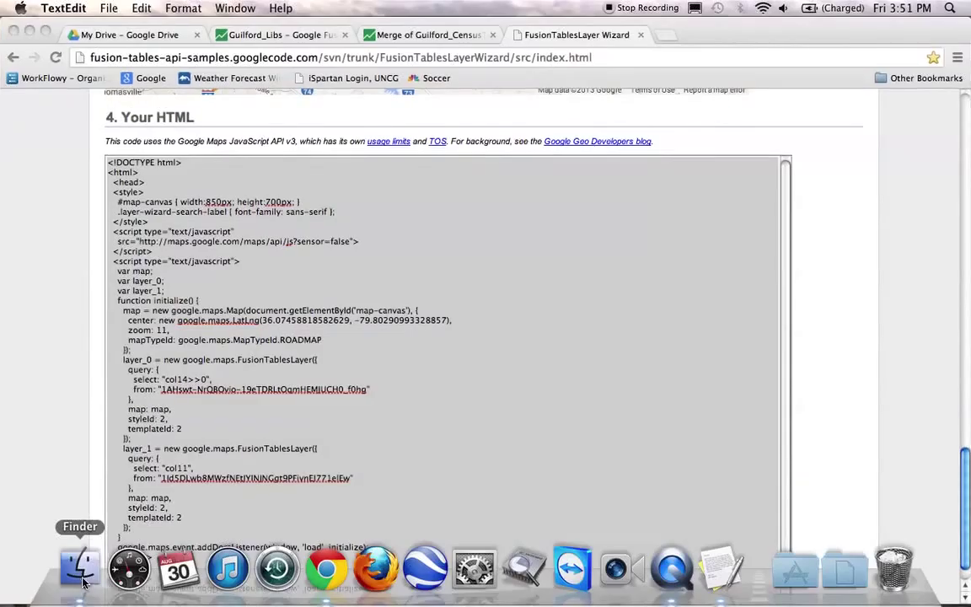
left_click(82, 582)
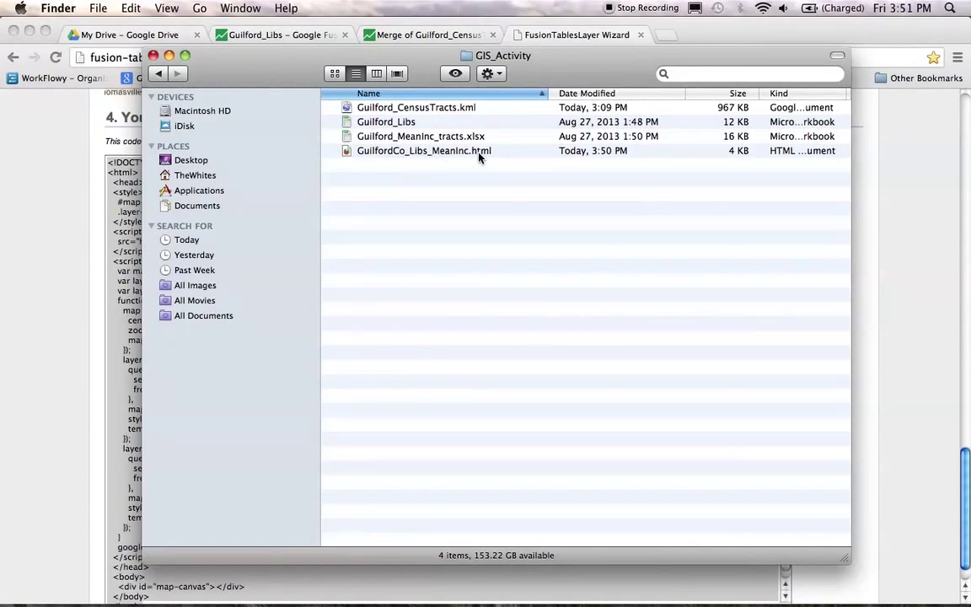
right_click(428, 156)
mouse_move(497, 174)
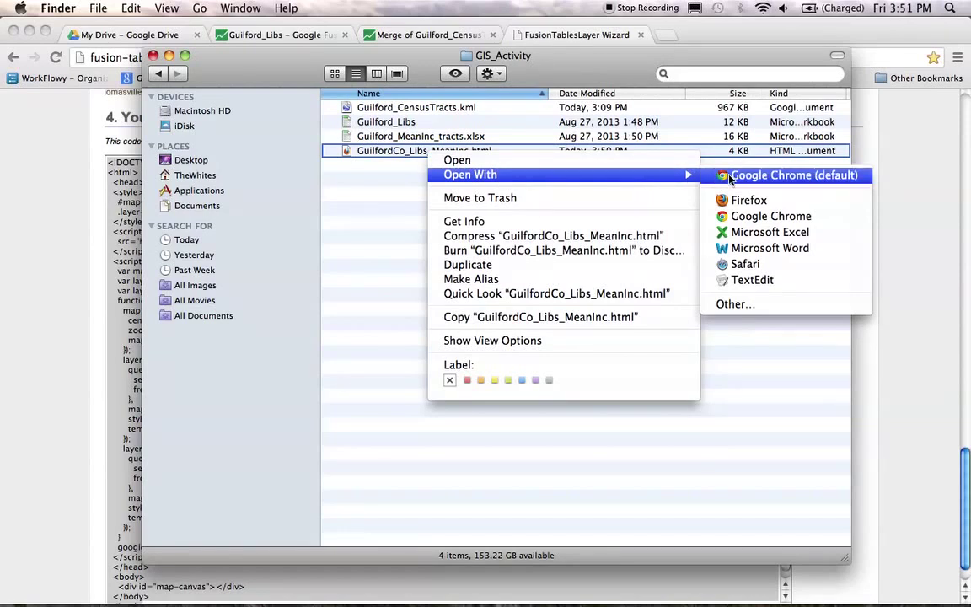
left_click(747, 217)
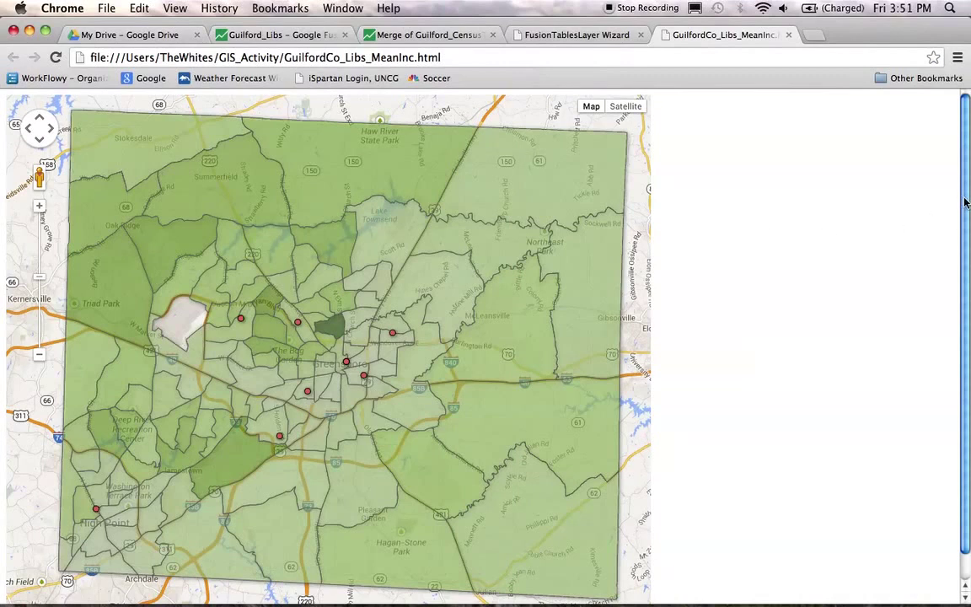
scroll(961, 236, "down", 2)
left_click(555, 37)
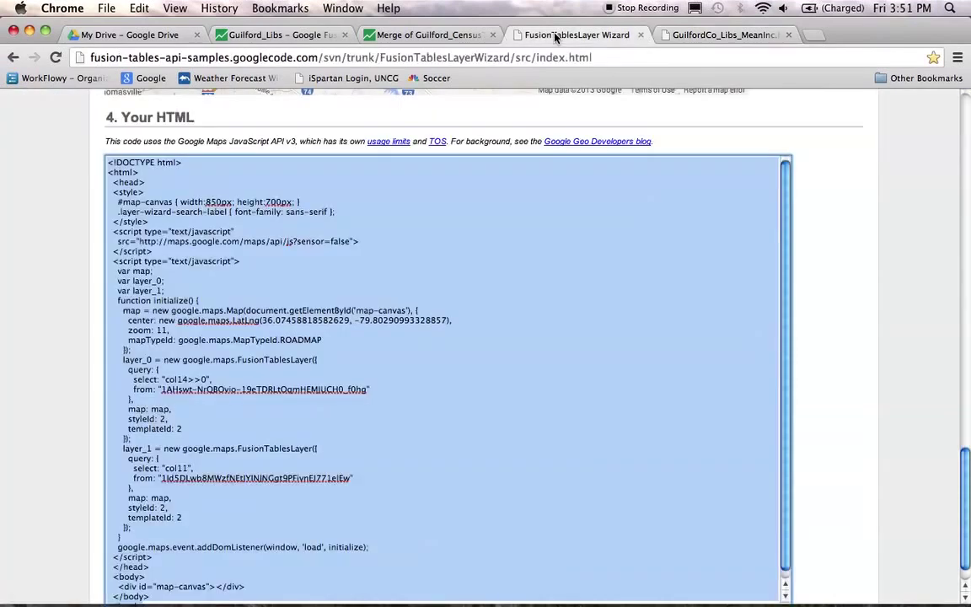
scroll(785, 240, "up", 3)
scroll(833, 287, "up", 10)
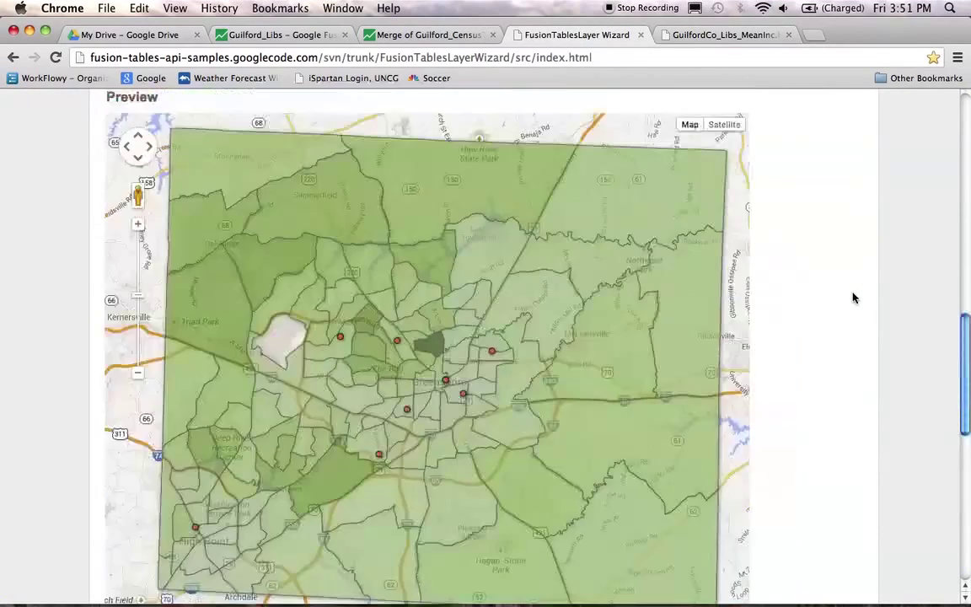
scroll(726, 288, "down", 8)
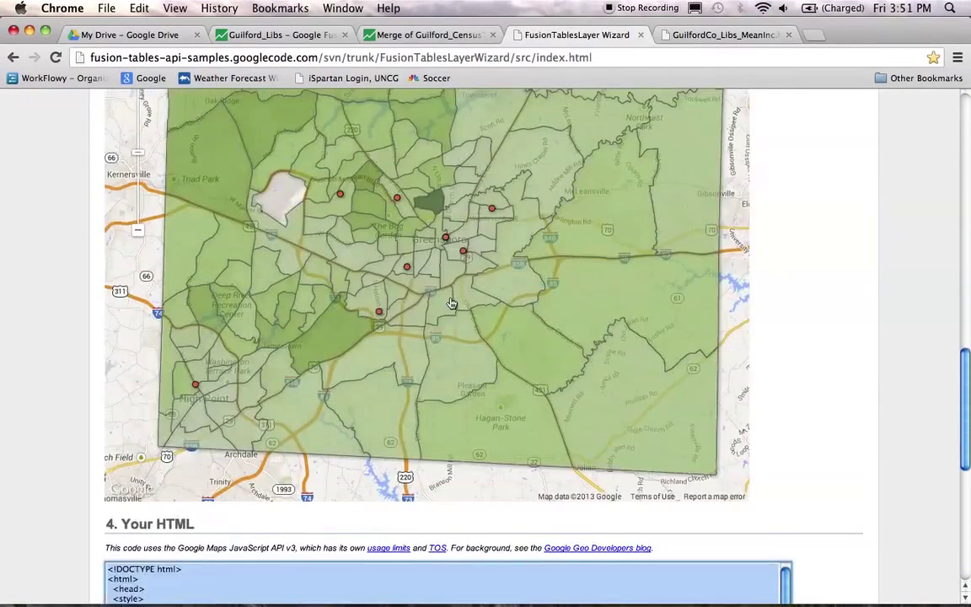
scroll(478, 267, "up", 4)
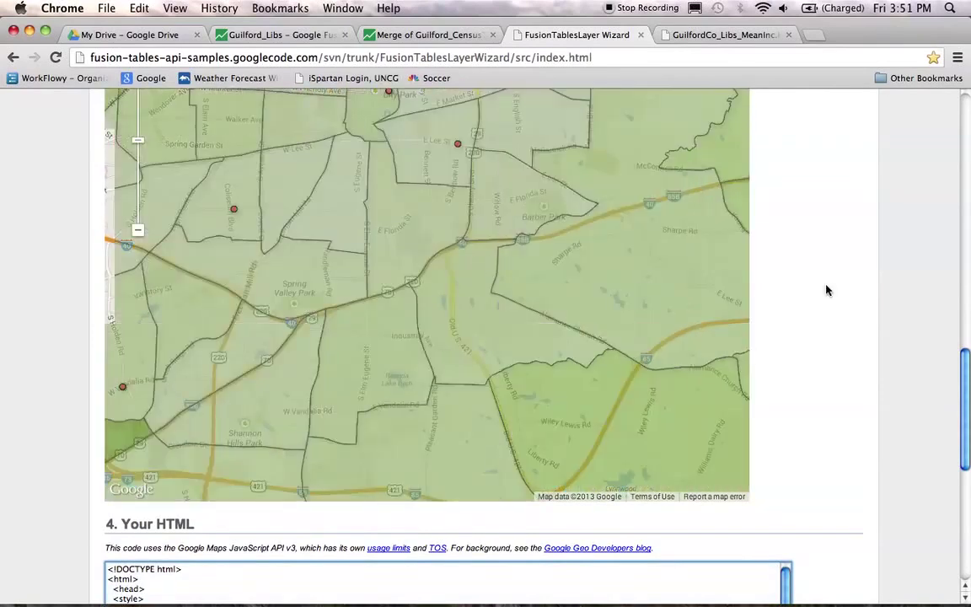
left_click_drag(961, 406, 964, 384)
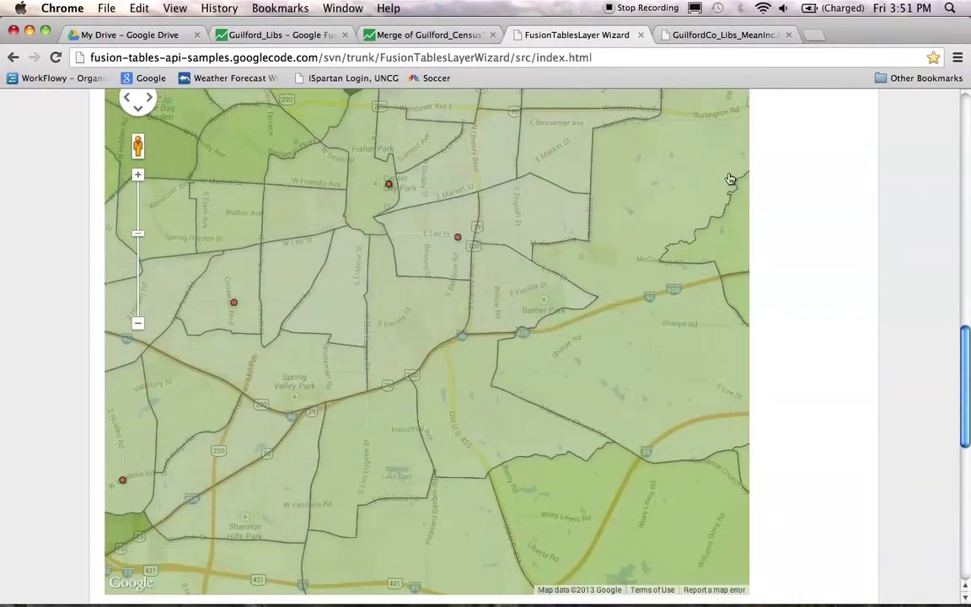
left_click(690, 34)
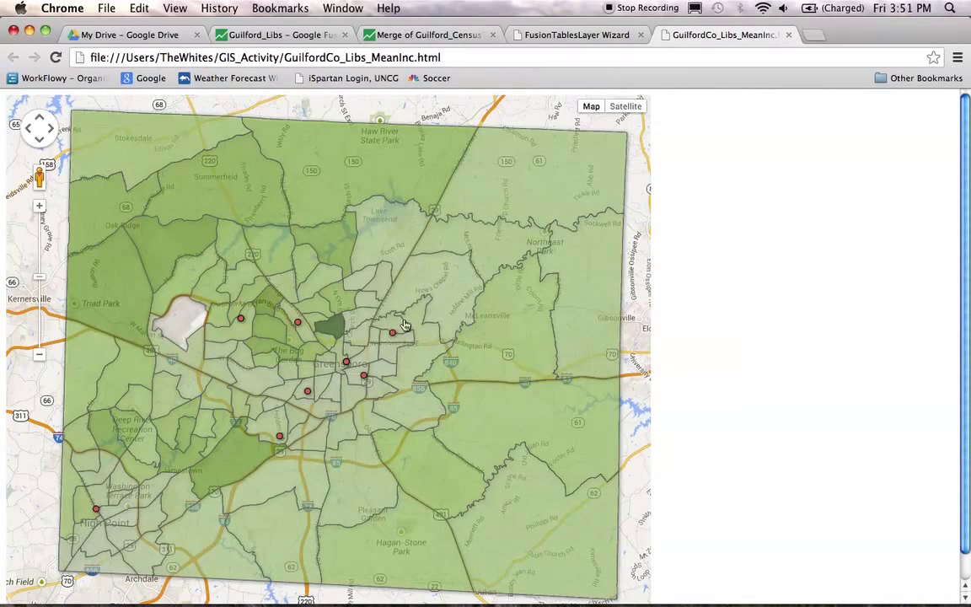
left_click_drag(236, 342, 453, 363)
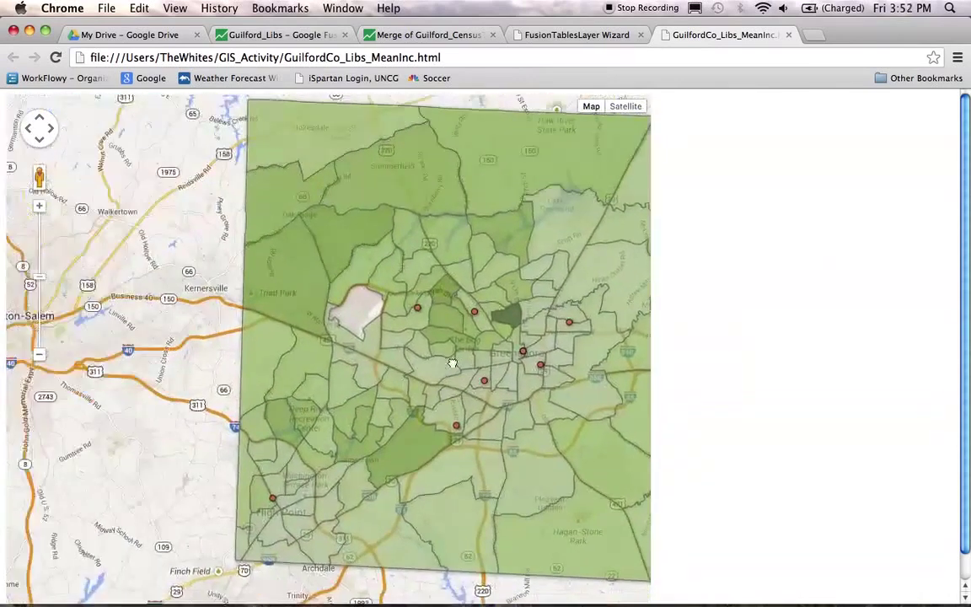
left_click(55, 59)
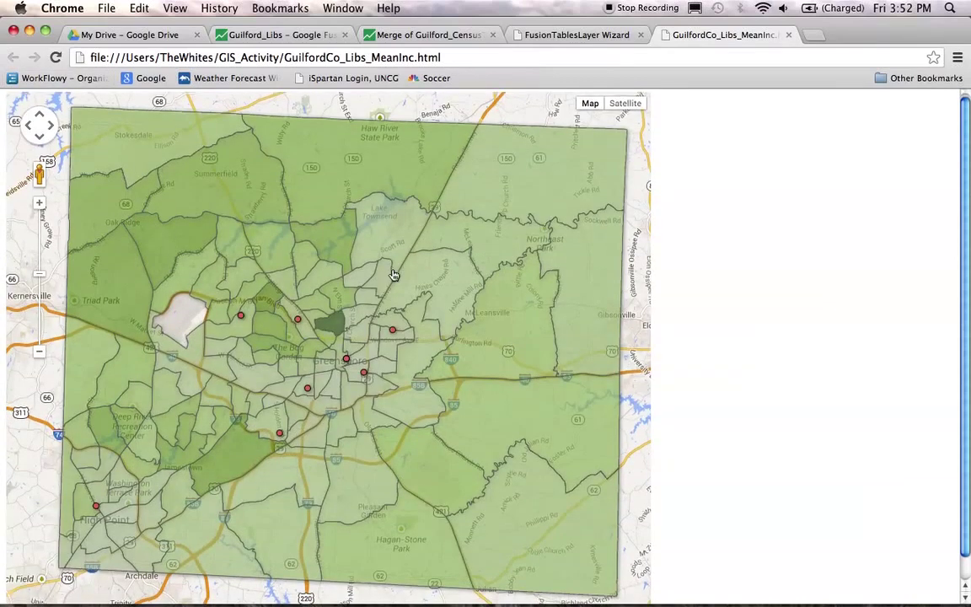
left_click(393, 331)
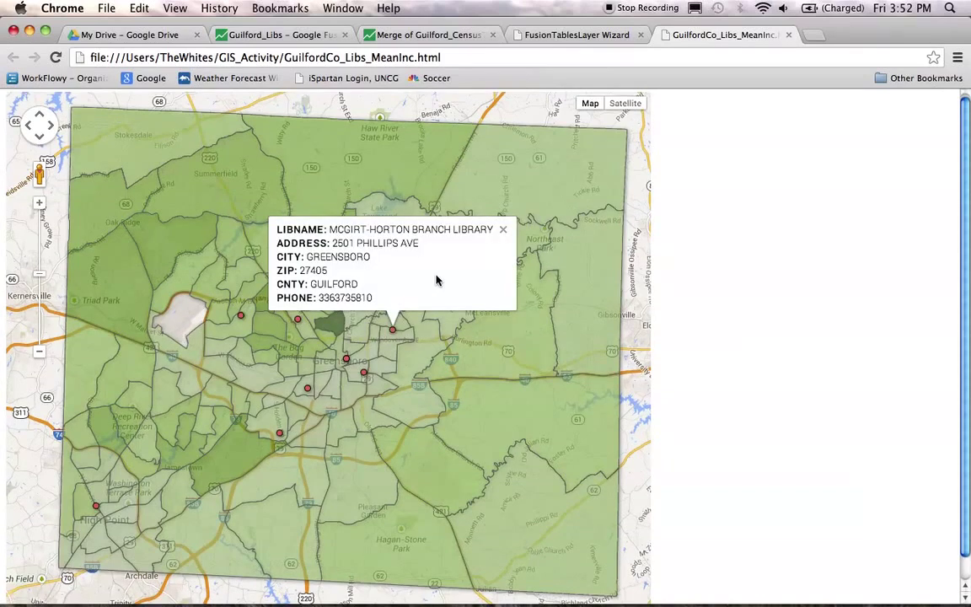
left_click(503, 230)
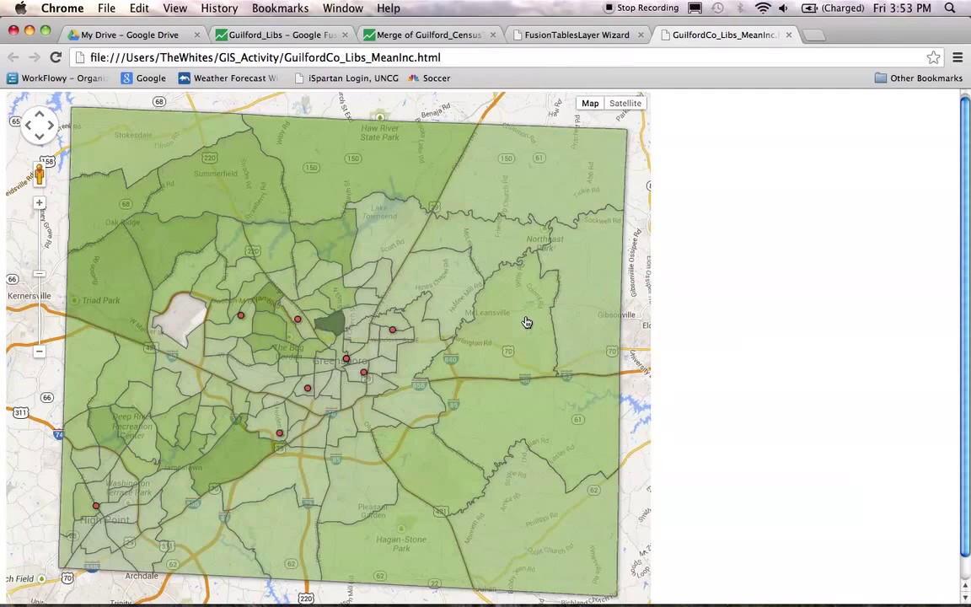
left_click(483, 55)
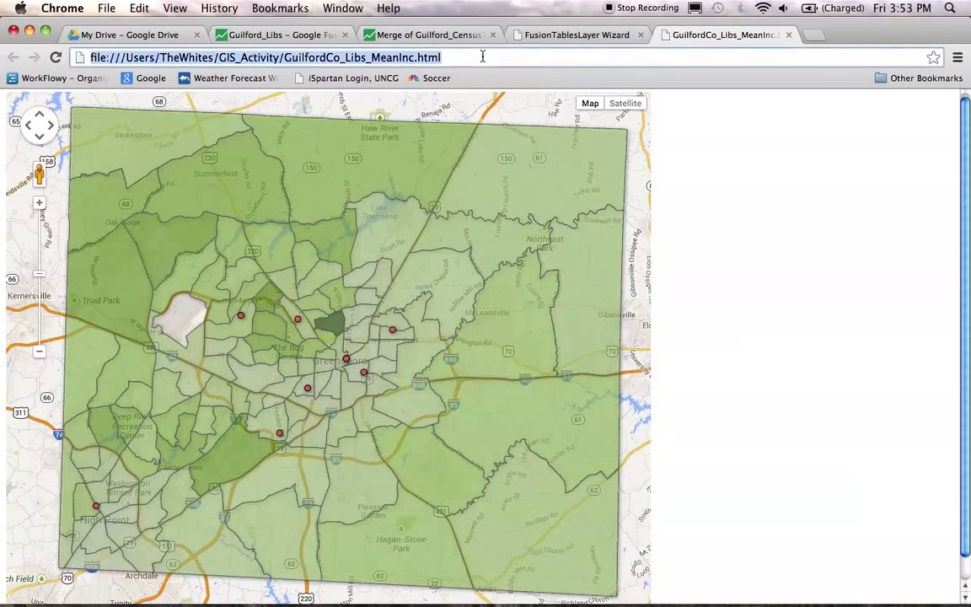
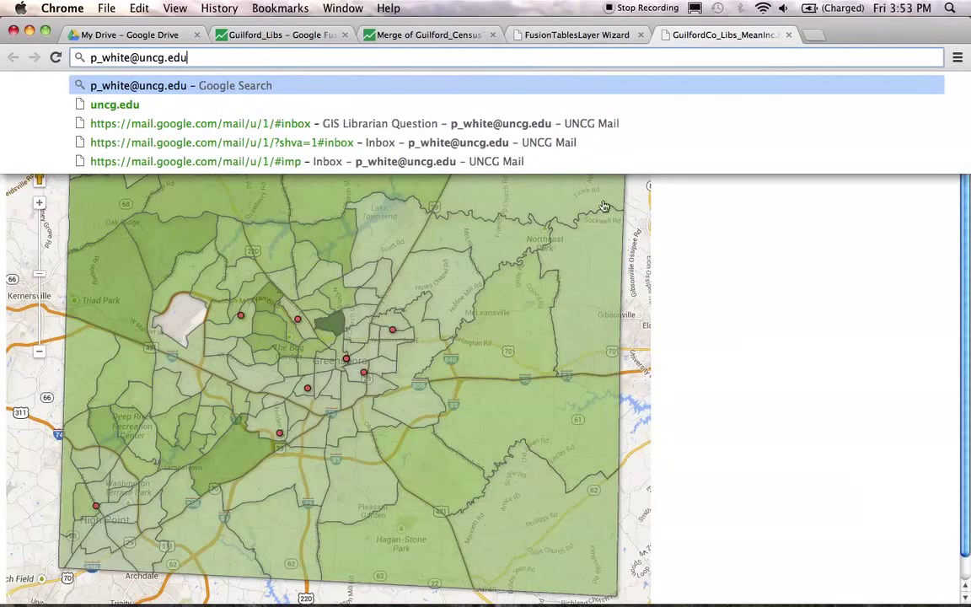
Step: Enter a contact e-mail address in Chrome's address bar and dismiss the suggestions without searching
left_click(721, 262)
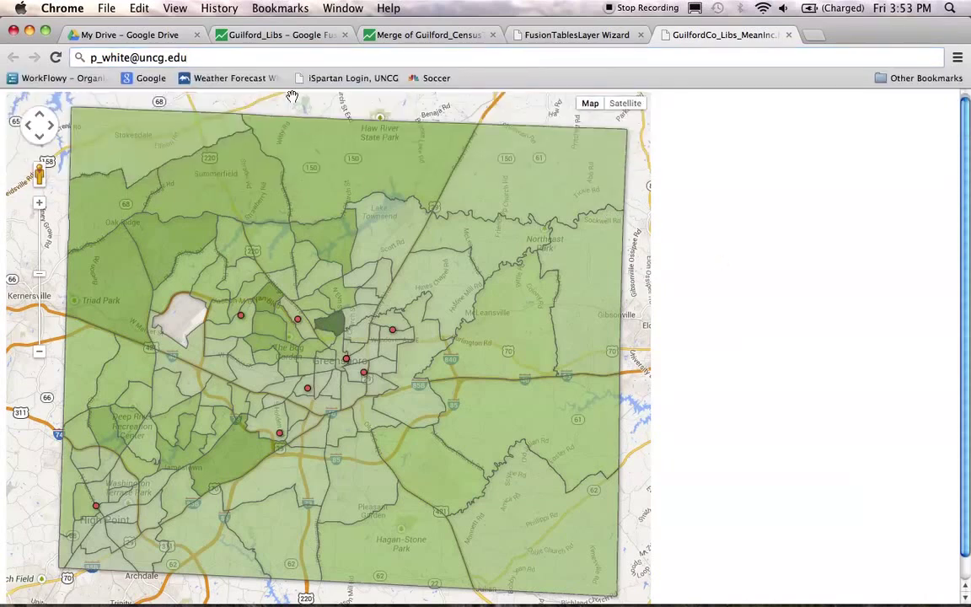